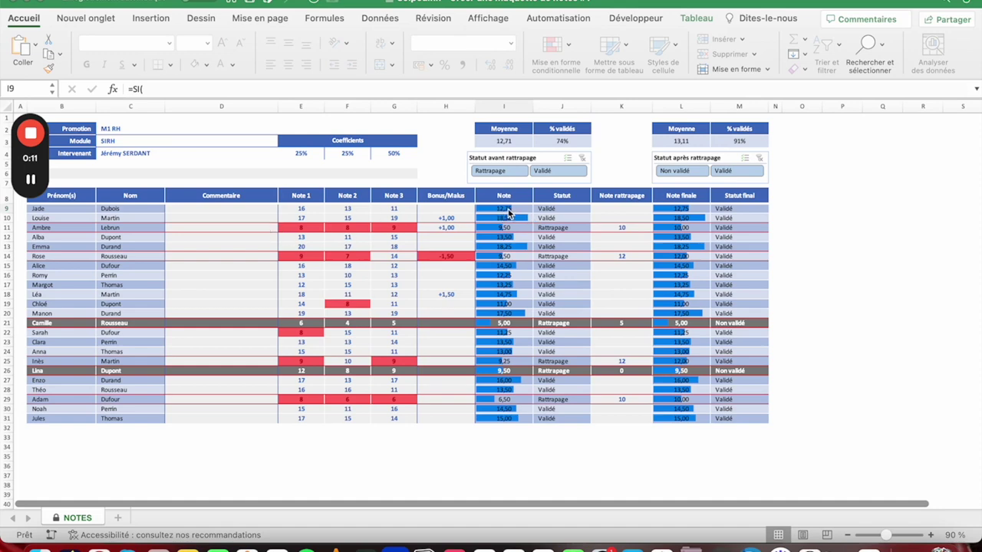
Step: Inspect the finished Note formula, then select the empty Note cell I9 in the blank table
{"action": "left_click", "coordinate": [506, 212]}
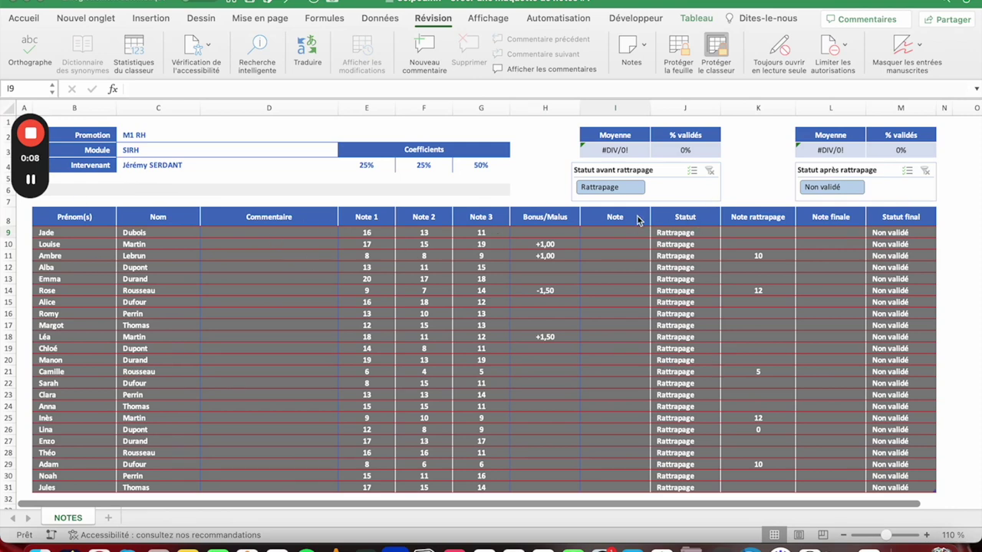
{"action": "left_click", "coordinate": [589, 231]}
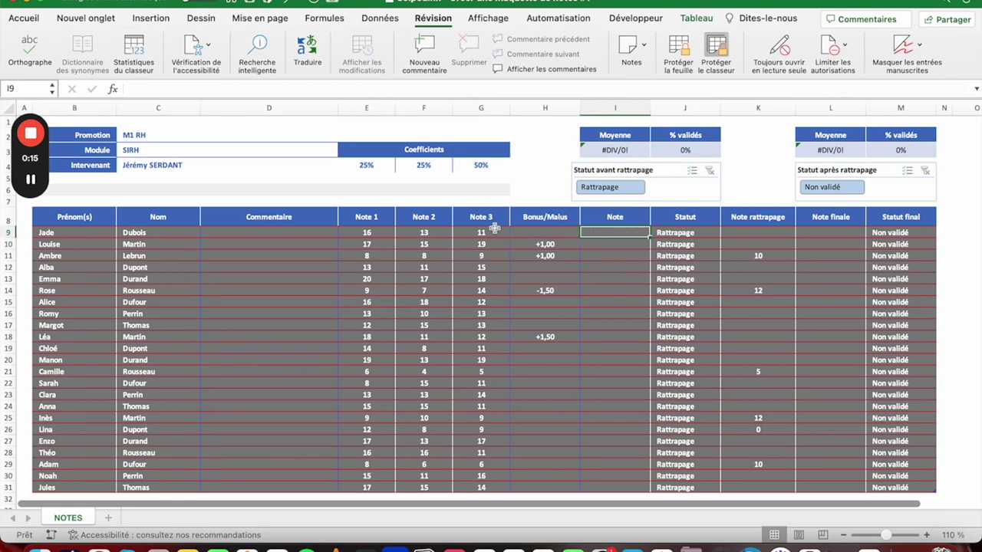
Step: Check the three coefficient cells and start a SOMMEPROD formula in I9
{"action": "left_click_drag", "start_coordinate": [362, 231], "coordinate": [475, 232]}
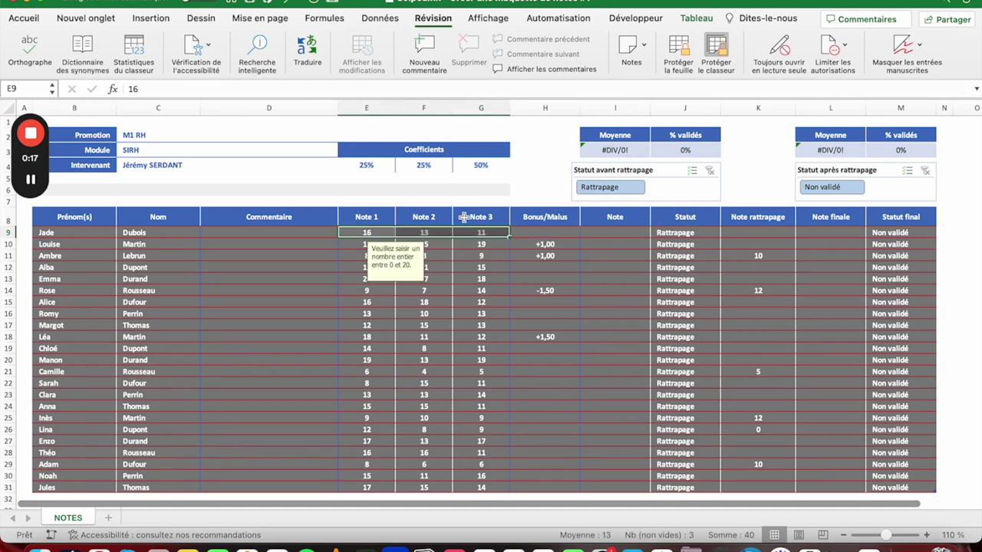
{"action": "left_click_drag", "start_coordinate": [355, 164], "coordinate": [462, 163]}
{"action": "left_click", "coordinate": [601, 233]}
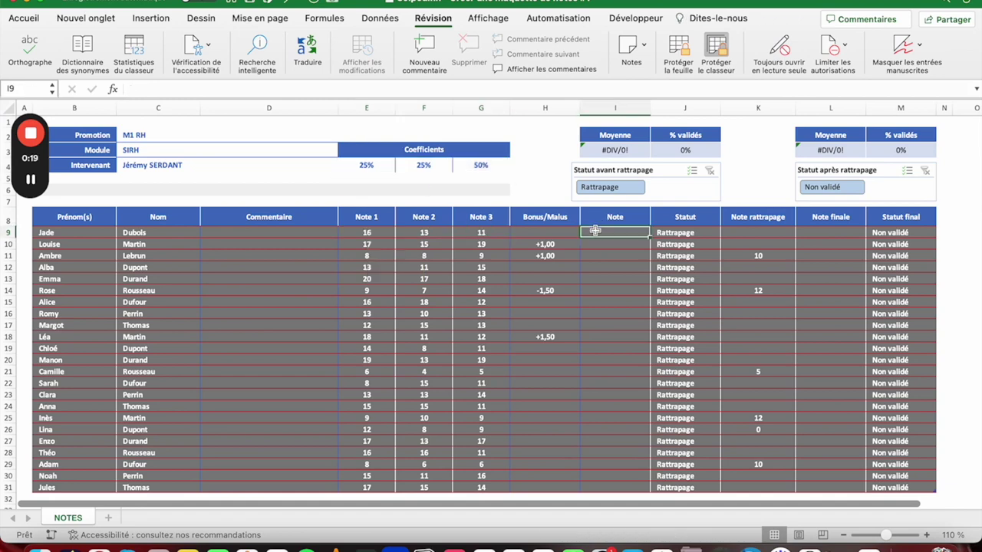
{"action": "type", "text": "=somme"}
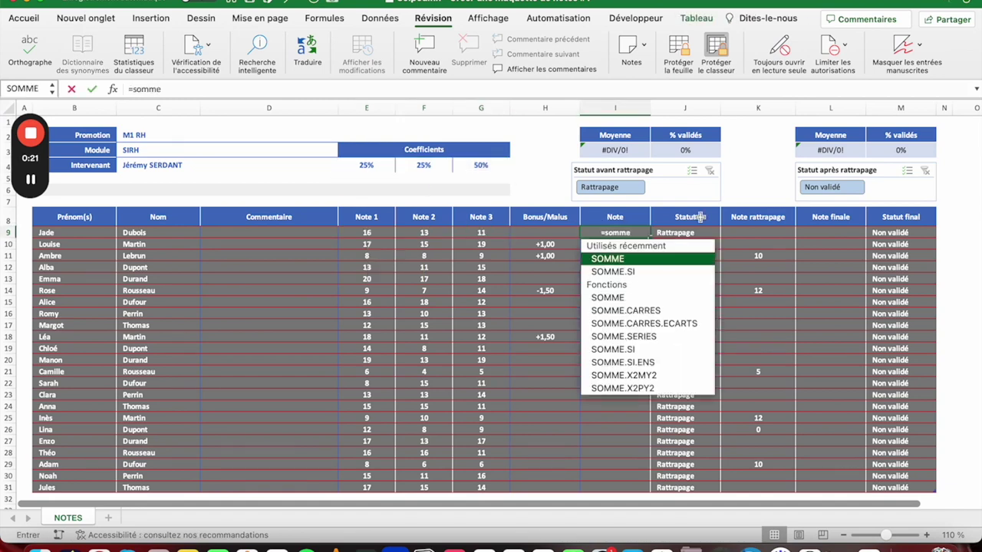
{"action": "type", "text": "pro"}
{"action": "key", "text": "Tab"}
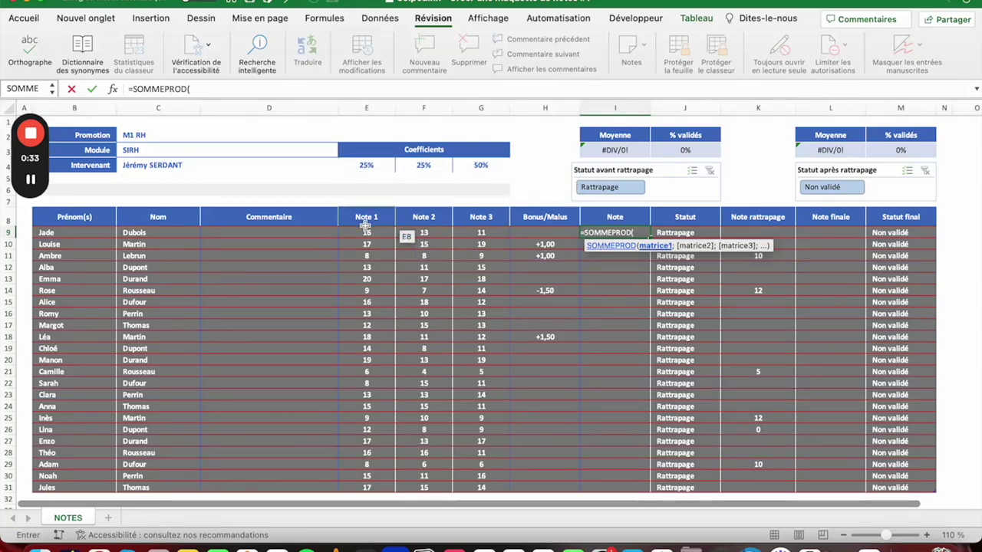
Step: Complete =SOMMEPROD(Les_coefficients;Tableau2[@[Note 1]:[Note 3]]) as the weighted Note
{"action": "left_click_drag", "start_coordinate": [363, 164], "coordinate": [474, 167]}
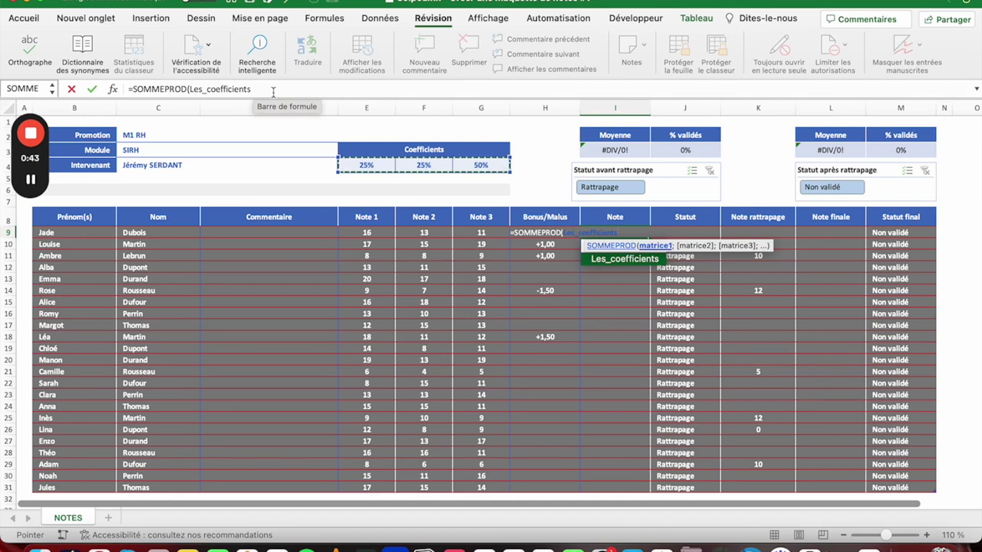
{"action": "key", "text": "BackSpace"}
{"action": "key", "text": "BackSpace"}
{"action": "key", "text": "BackSpace"}
{"action": "key", "text": "BackSpace"}
{"action": "key", "text": "BackSpace"}
{"action": "key", "text": "BackSpace"}
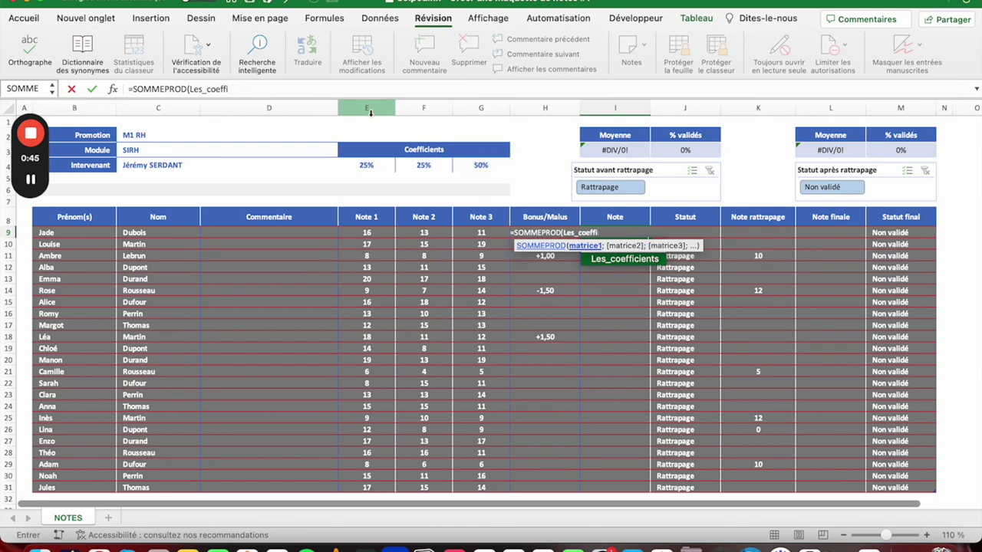
{"action": "key", "text": "BackSpace"}
{"action": "key", "text": "BackSpace"}
{"action": "key", "text": "BackSpace"}
{"action": "type", "text": "les"}
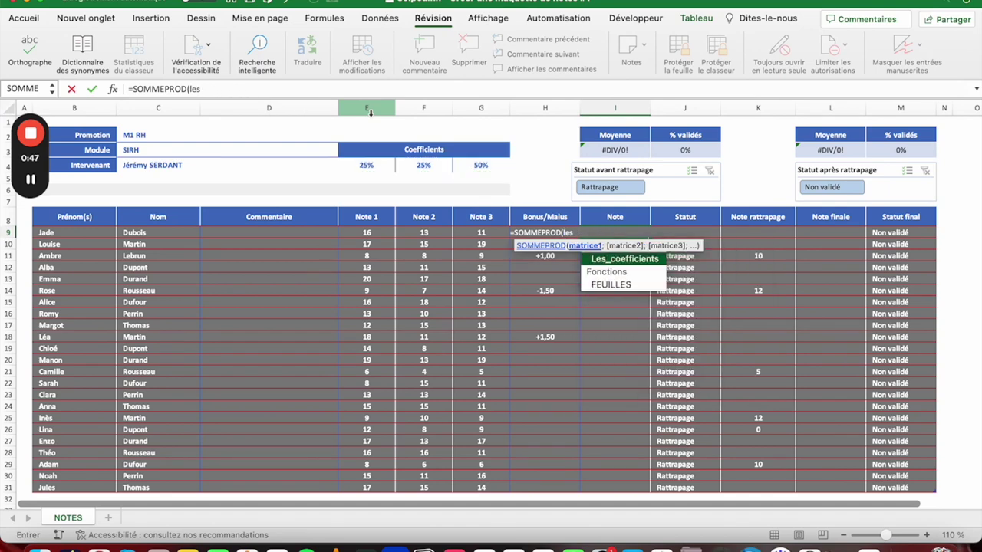
{"action": "double_click", "coordinate": [637, 259]}
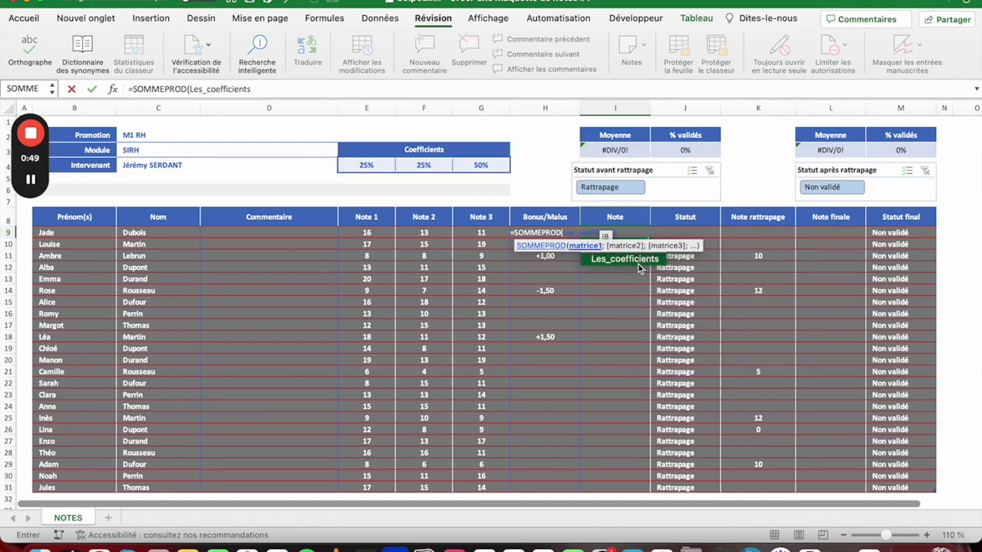
{"action": "type", "text": ";"}
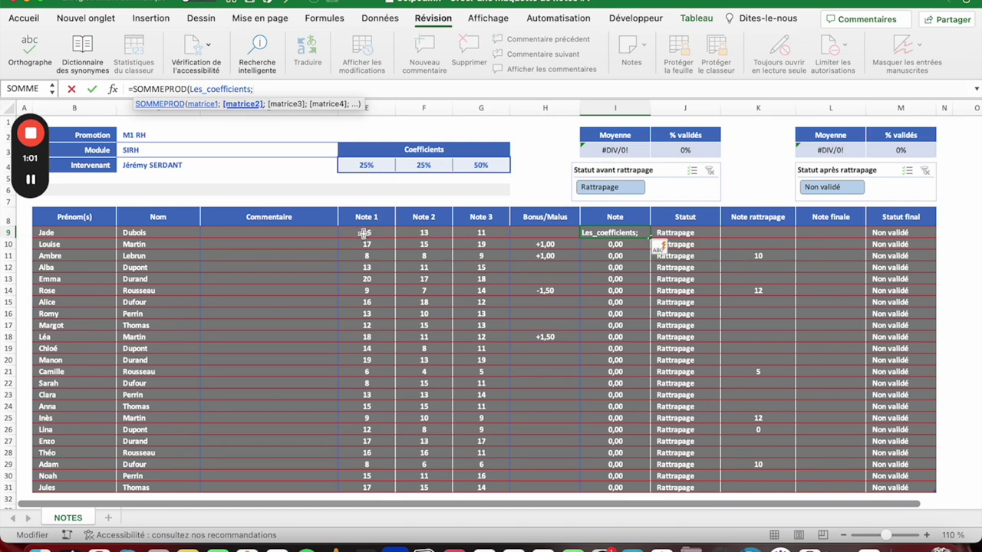
{"action": "left_click_drag", "start_coordinate": [364, 233], "coordinate": [486, 231]}
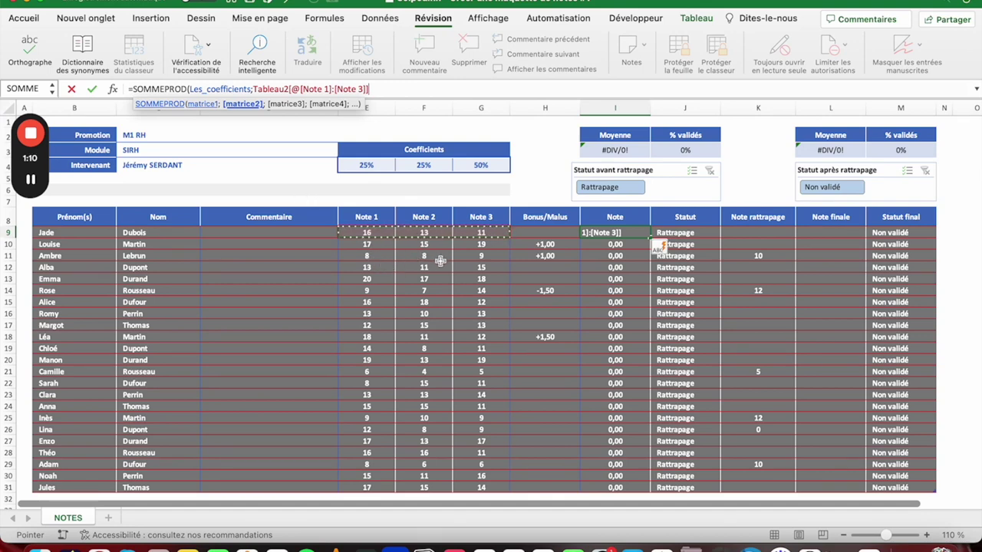
{"action": "type", "text": ")"}
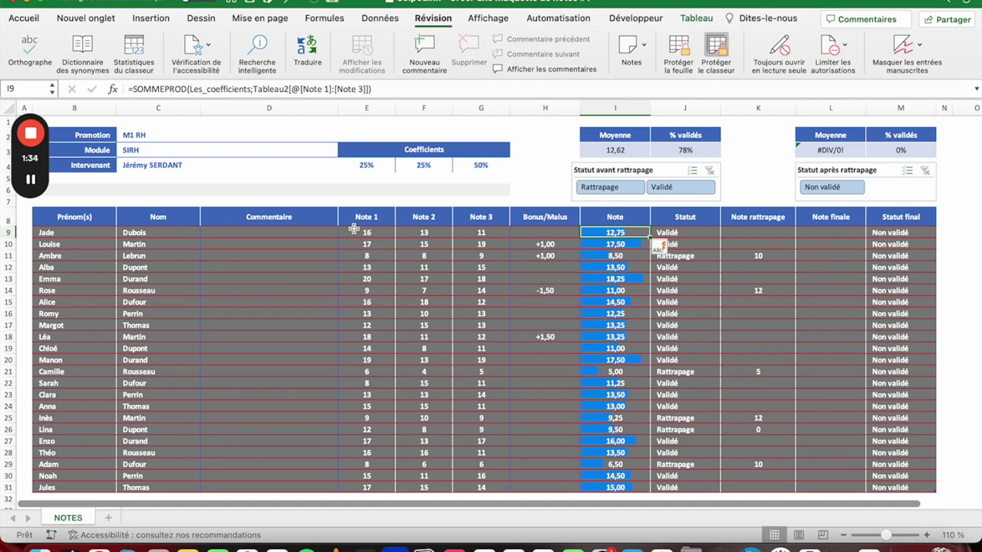
{"action": "left_click", "coordinate": [132, 89]}
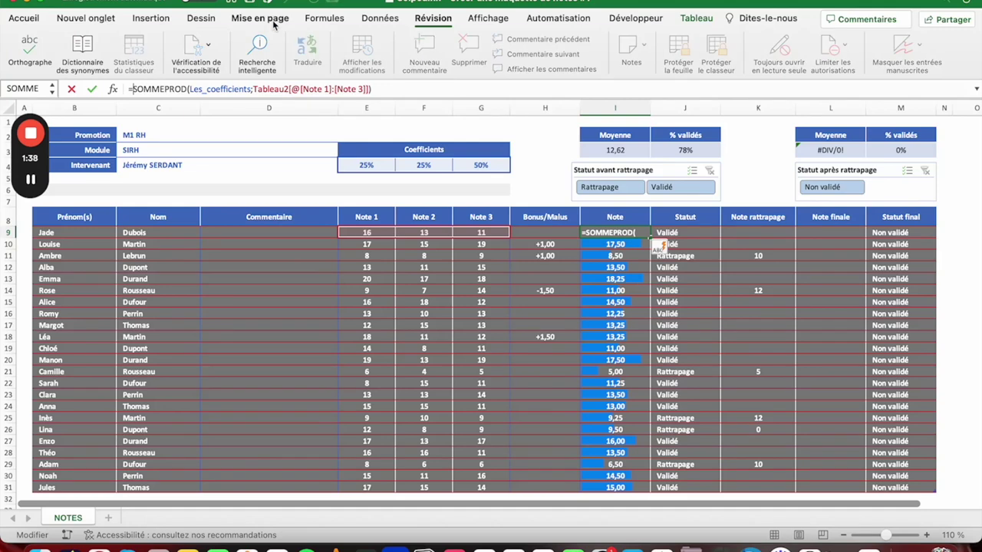
Step: Wrap the SOMMEPROD in PLAFOND(…;0,25) so the first Note rounds up to 12,75
{"action": "type", "text": "plafond"}
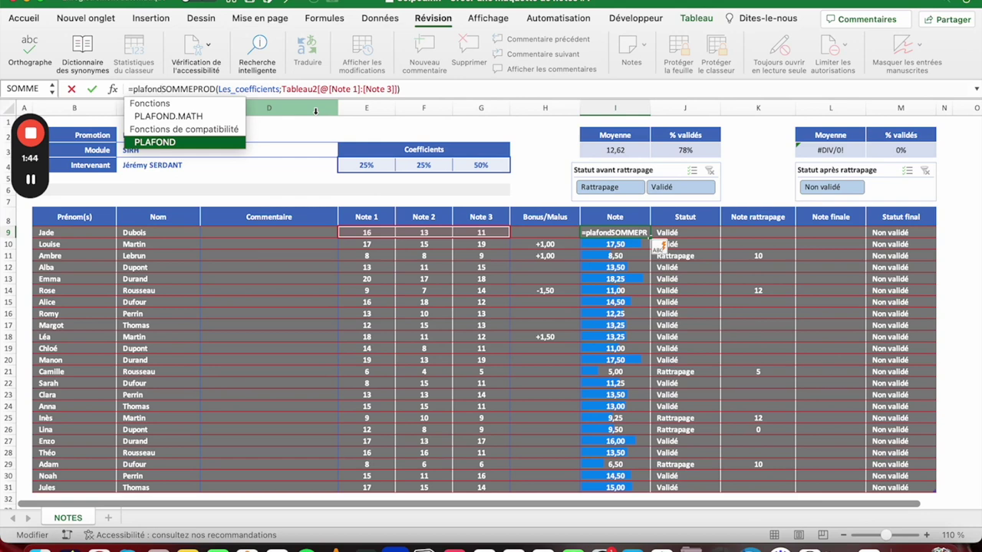
{"action": "key", "text": "Tab"}
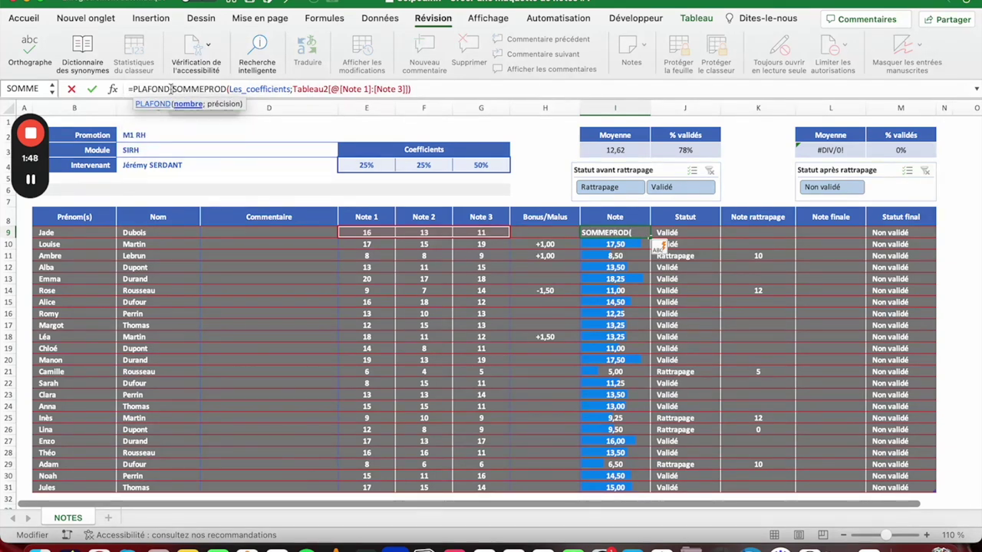
{"action": "left_click", "coordinate": [418, 88]}
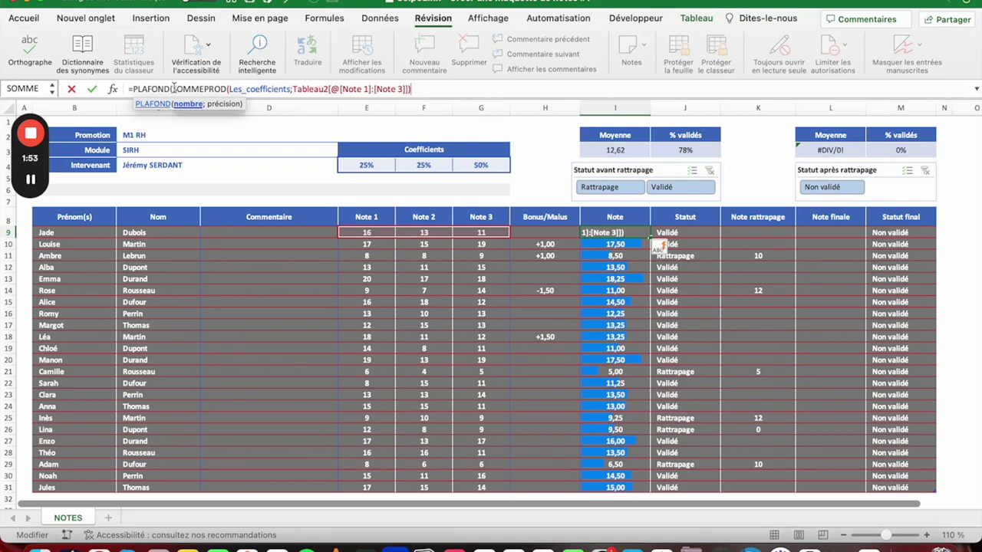
{"action": "left_click_drag", "start_coordinate": [171, 89], "coordinate": [412, 89]}
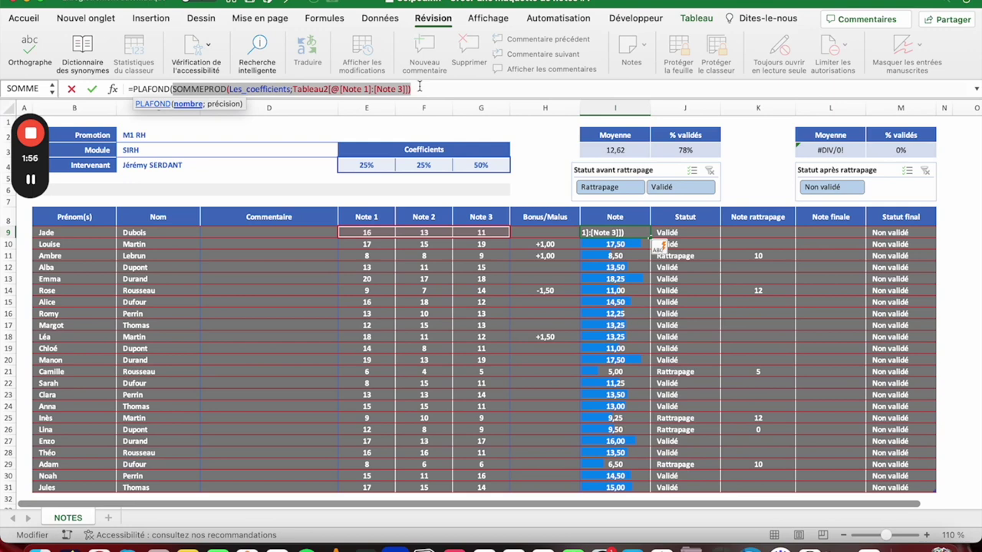
{"action": "left_click", "coordinate": [419, 88]}
{"action": "type", "text": ";0,"}
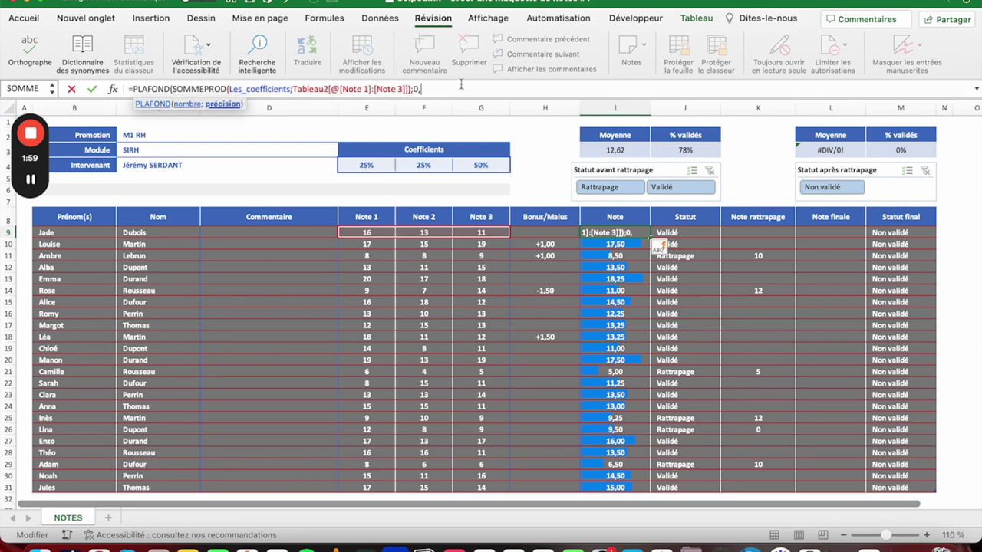
{"action": "key", "text": "shift"}
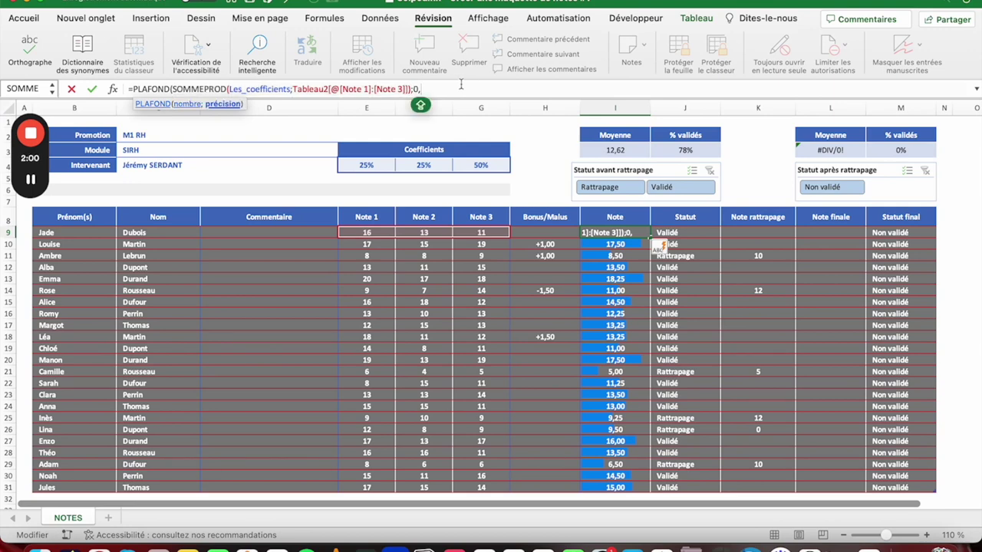
{"action": "type", "text": "25)"}
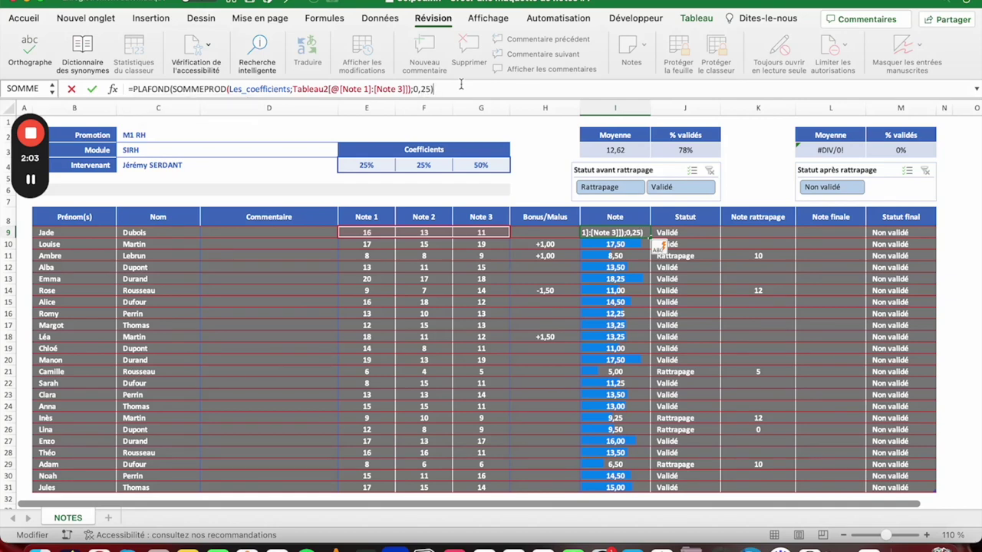
{"action": "key", "text": "Return"}
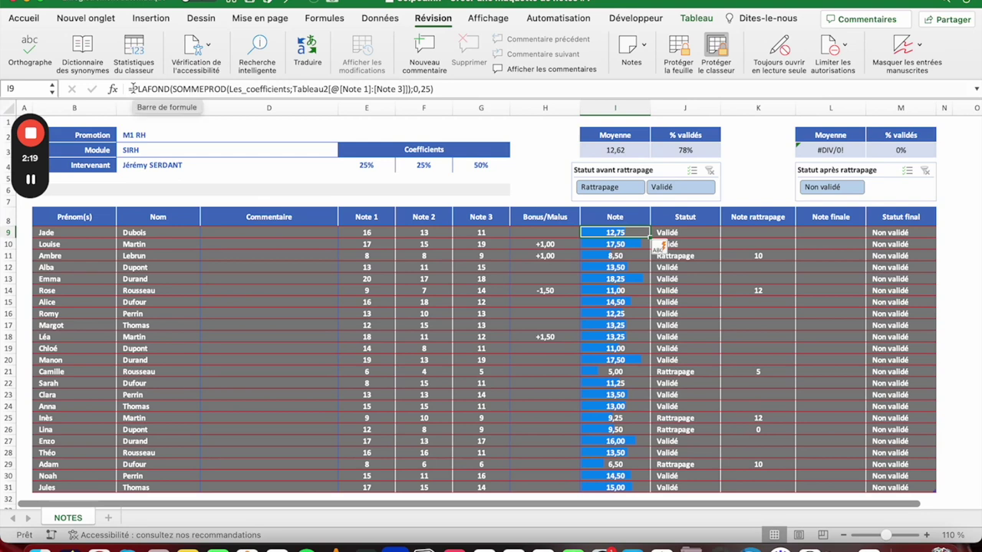
{"action": "left_click", "coordinate": [217, 90]}
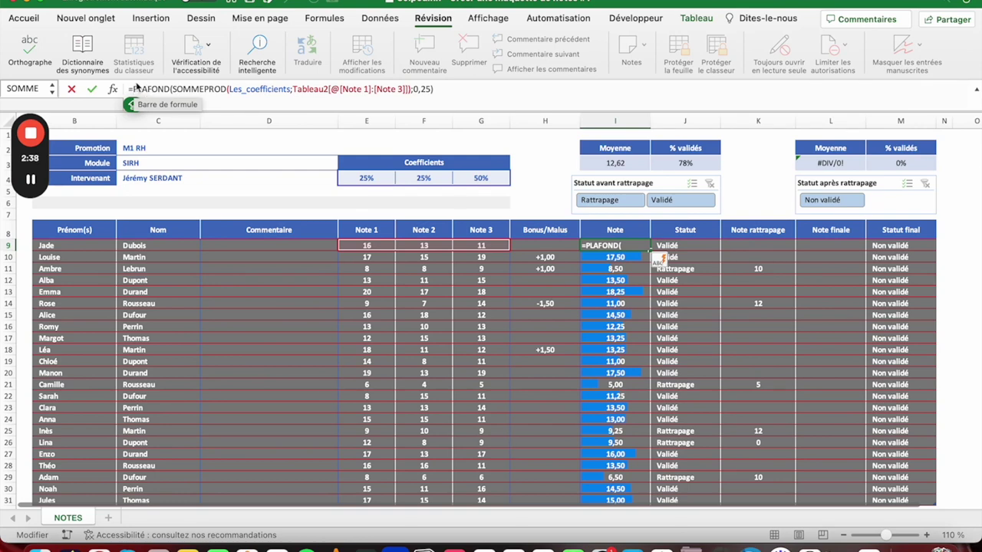
Step: Wrap the PLAFOND formula in MIN(…;20) so no Note exceeds 20
{"action": "type", "text": "MIN("}
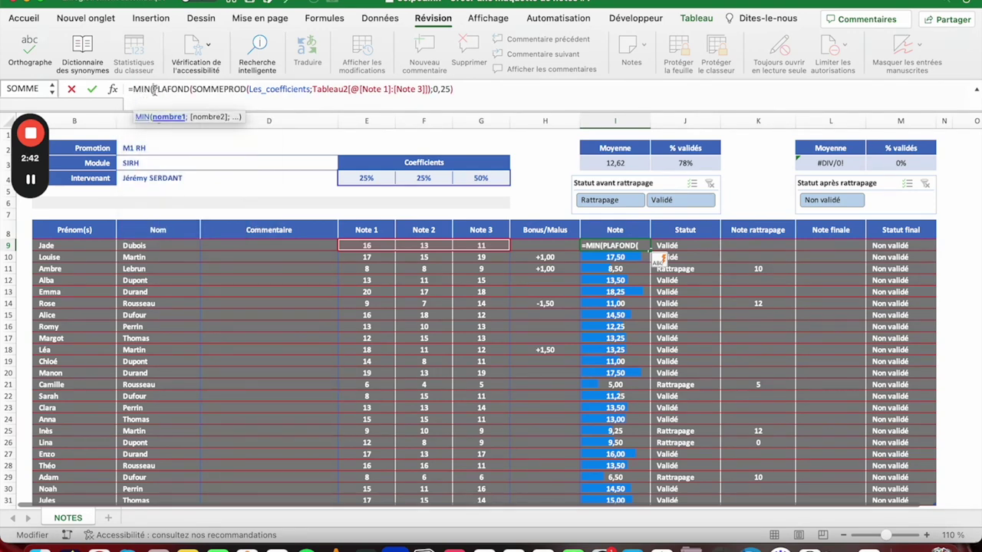
{"action": "left_click_drag", "start_coordinate": [152, 89], "coordinate": [477, 88]}
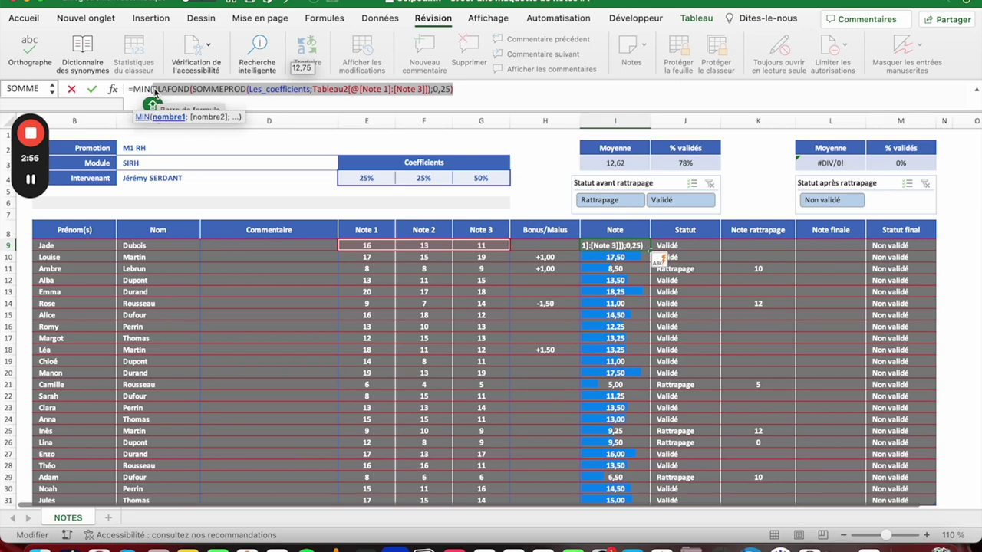
{"action": "left_click", "coordinate": [457, 91]}
{"action": "type", "text": ";"}
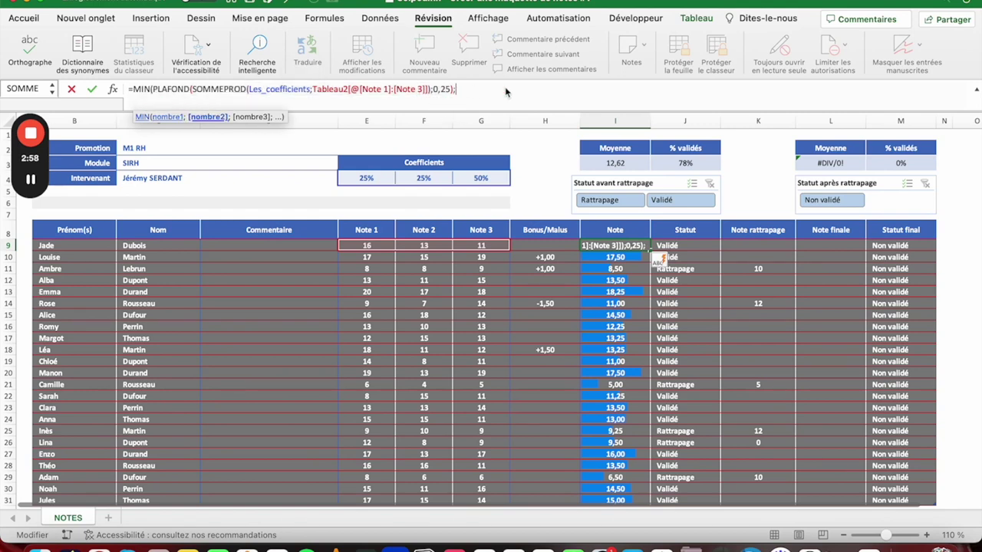
{"action": "type", "text": "20)"}
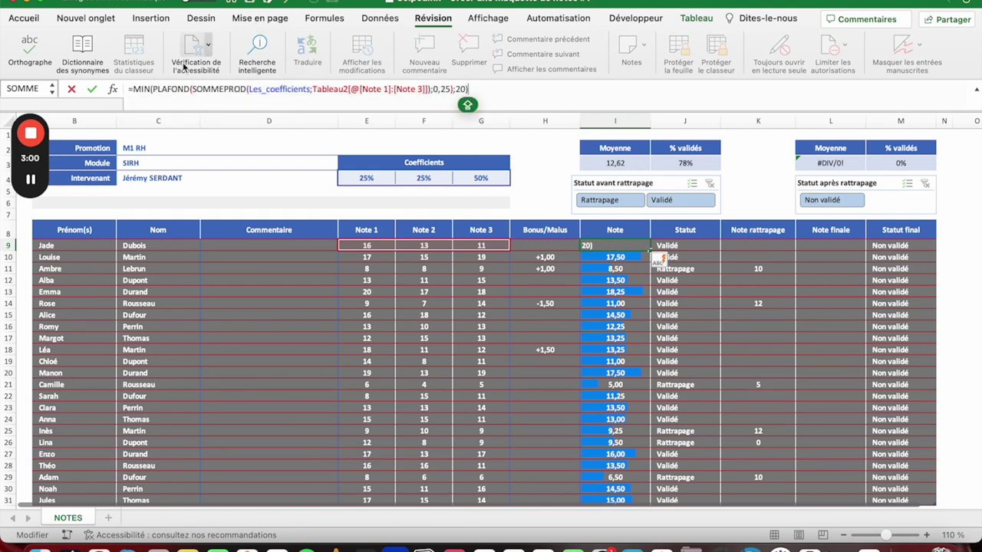
{"action": "left_click_drag", "start_coordinate": [154, 90], "coordinate": [434, 89]}
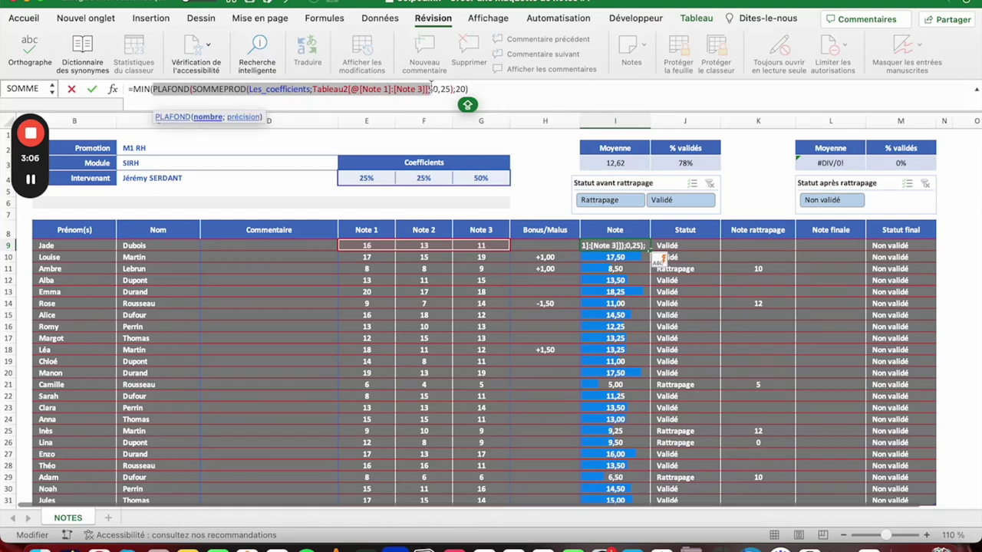
{"action": "type", "text": ")"}
{"action": "left_click_drag", "start_coordinate": [454, 89], "coordinate": [192, 89]}
{"action": "key", "text": "Return"}
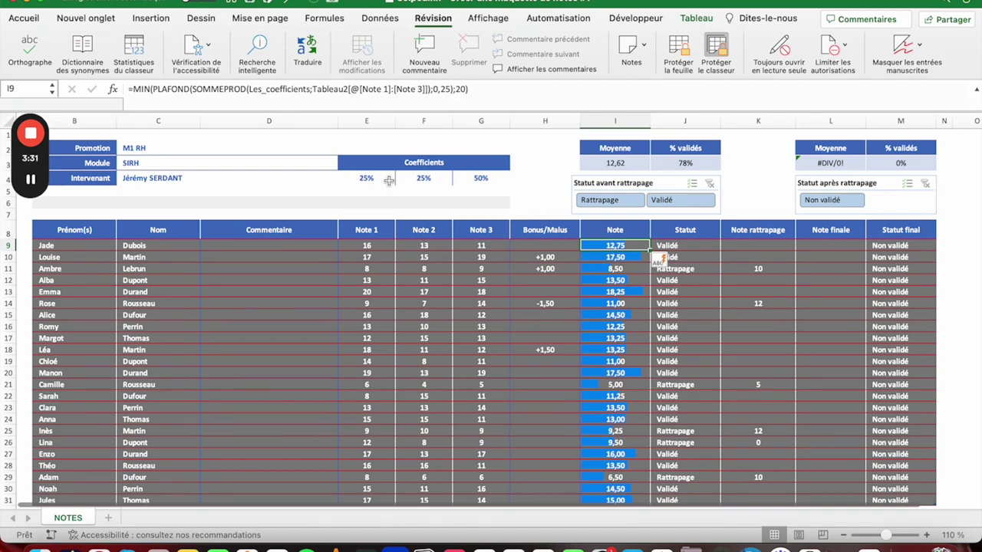
{"action": "left_click", "coordinate": [389, 179]}
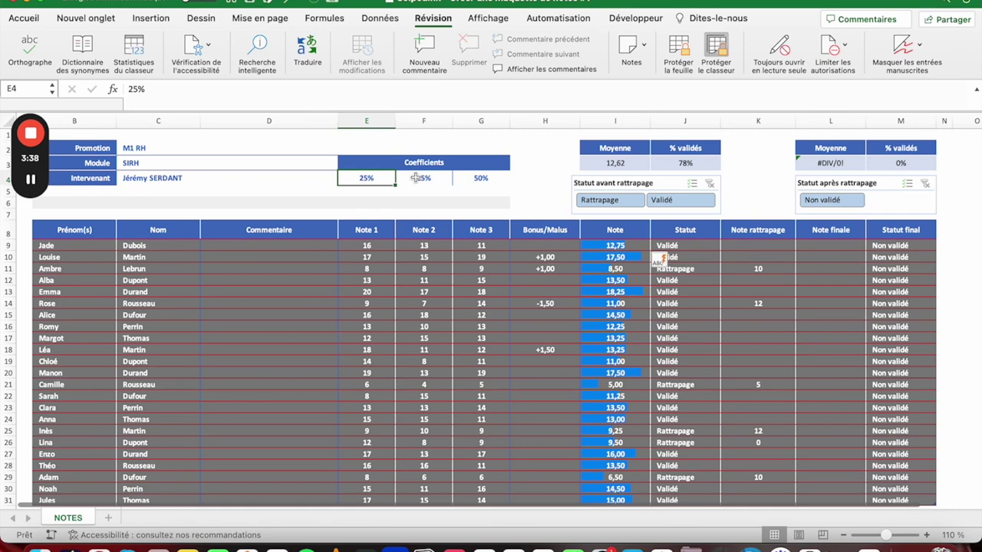
Step: Start an SI test in I9 checking SOMME(Les_coefficients)<>100%
{"action": "left_click", "coordinate": [601, 245]}
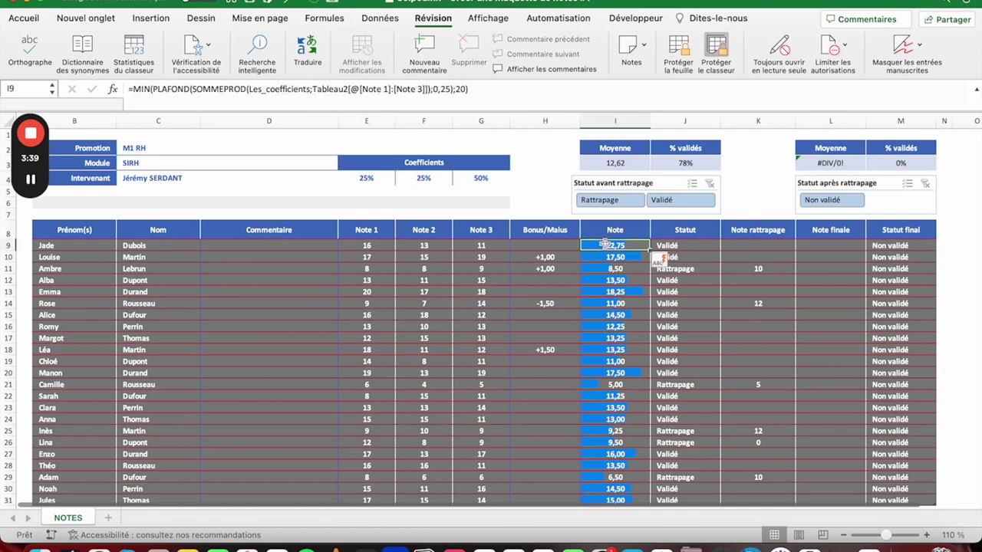
{"action": "left_click", "coordinate": [142, 91]}
{"action": "type", "text": "S"}
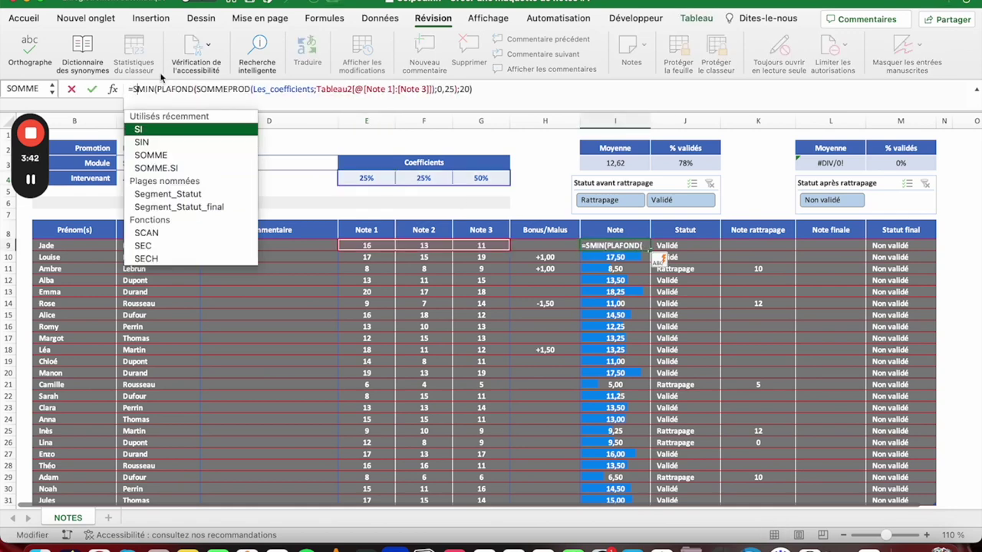
{"action": "type", "text": "I("}
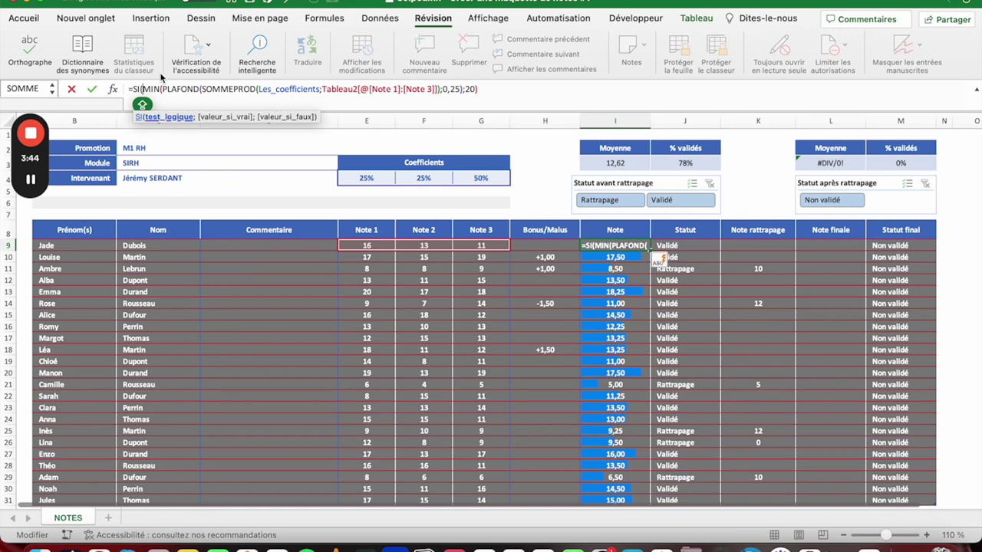
{"action": "key", "text": "ctrl+alt+Return"}
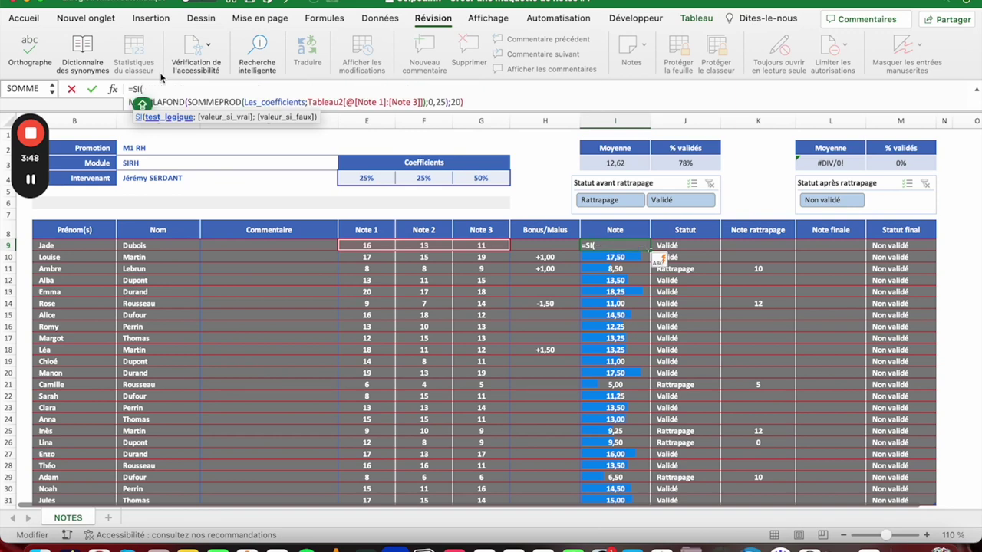
{"action": "type", "text": "SOM"}
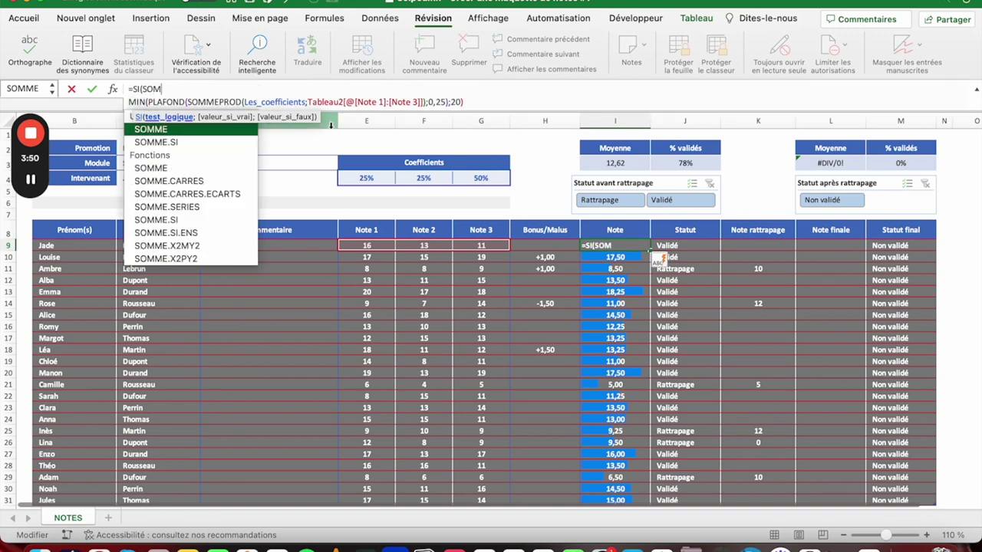
{"action": "type", "text": "ME("}
{"action": "left_click_drag", "start_coordinate": [372, 177], "coordinate": [470, 179]}
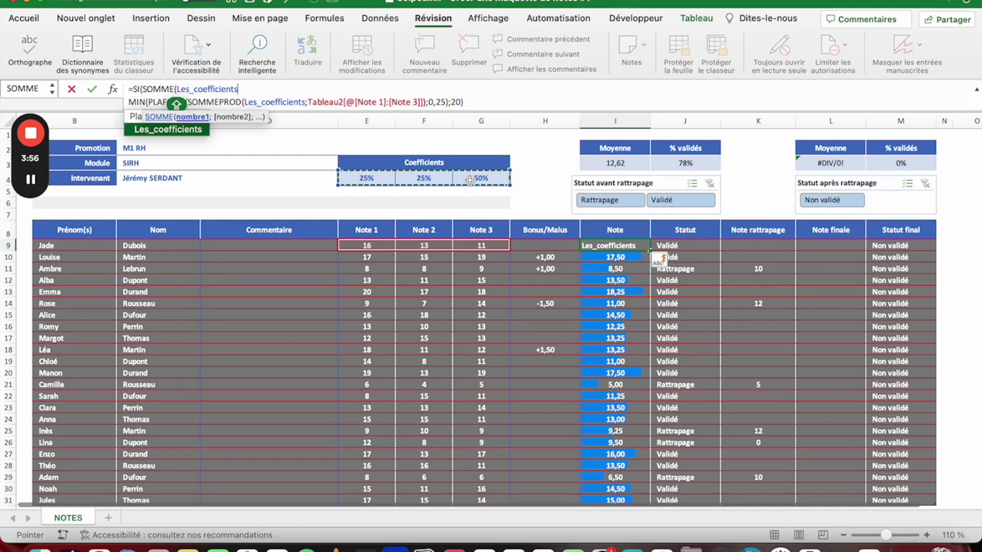
{"action": "type", "text": ")<>"}
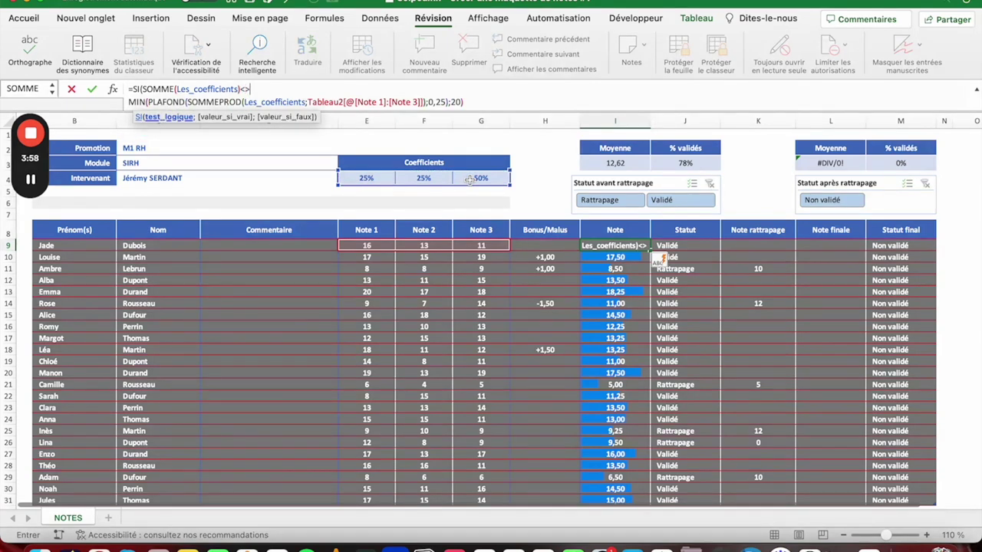
{"action": "type", "text": "100%"}
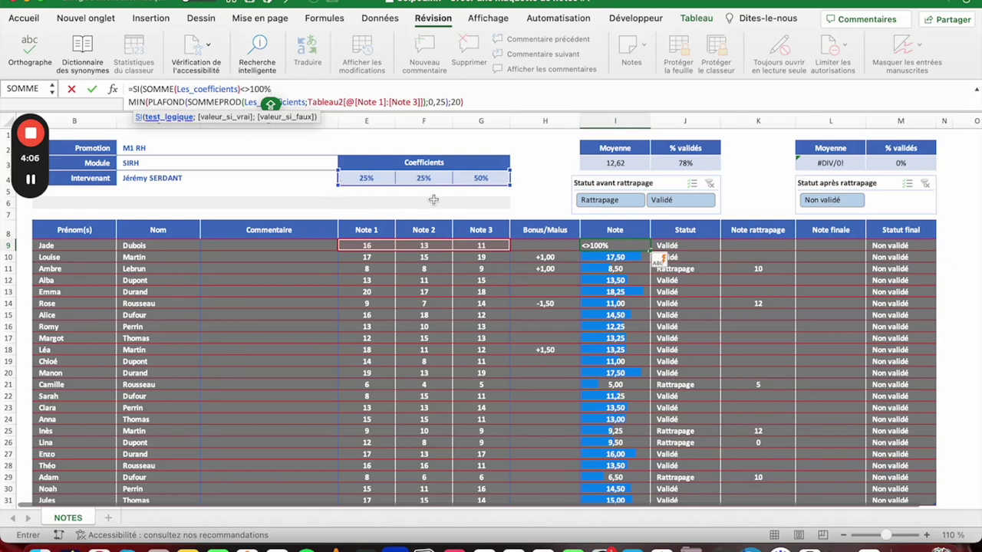
Step: Return "Coeff. <> 100%" when true, otherwise the capped MIN grade, and confirm
{"action": "type", "text": ";"}
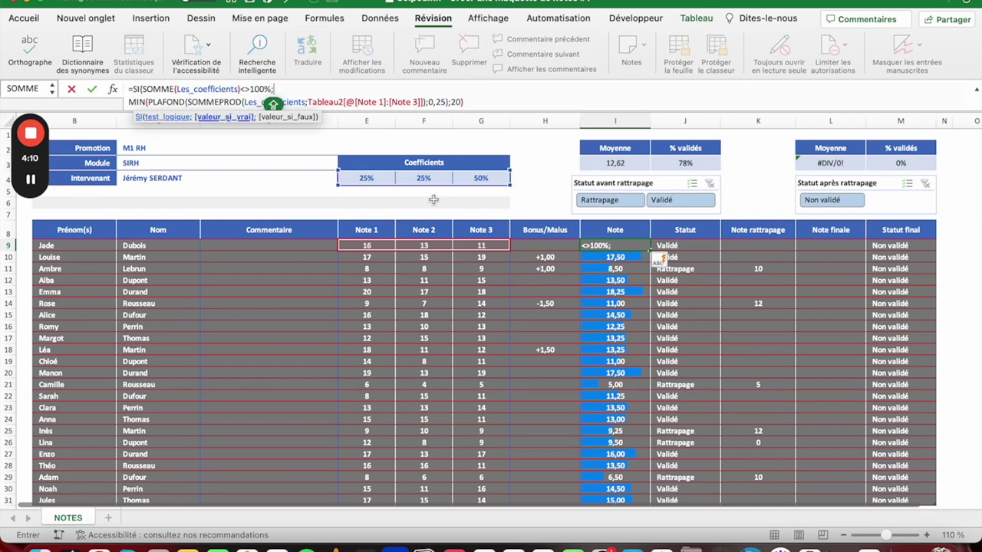
{"action": "type", "text": "\""}
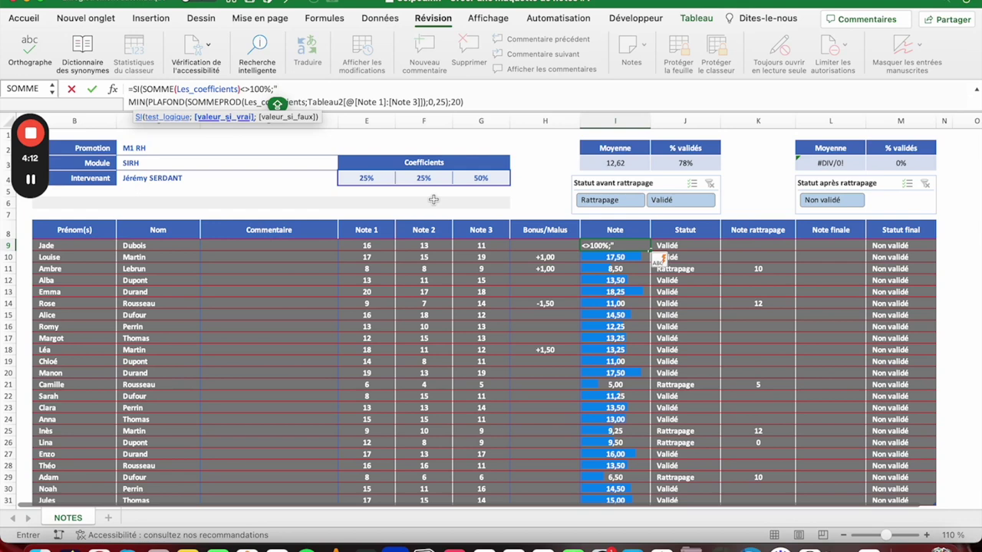
{"action": "type", "text": "C"}
{"action": "type", "text": "oeff. <>"}
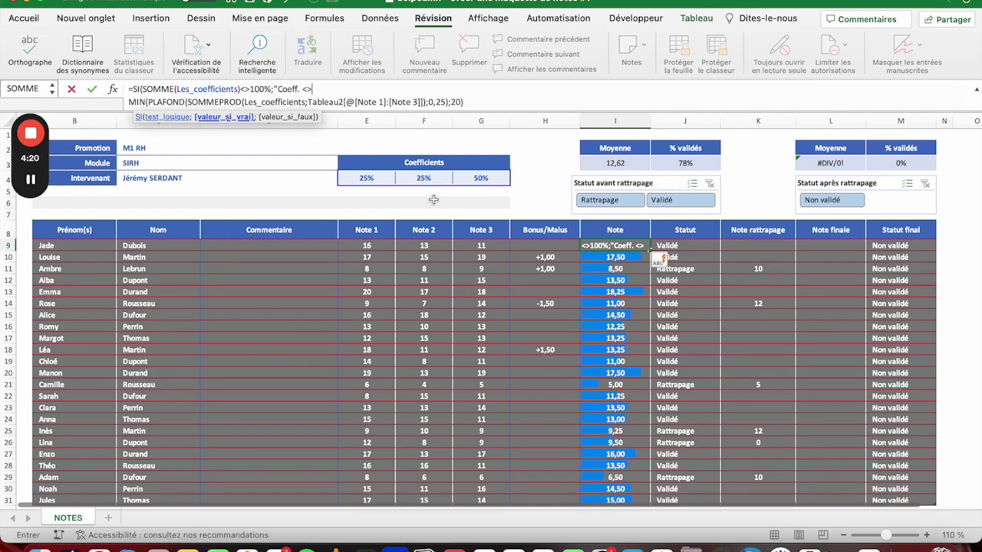
{"action": "type", "text": " 100"}
{"action": "type", "text": "%\""}
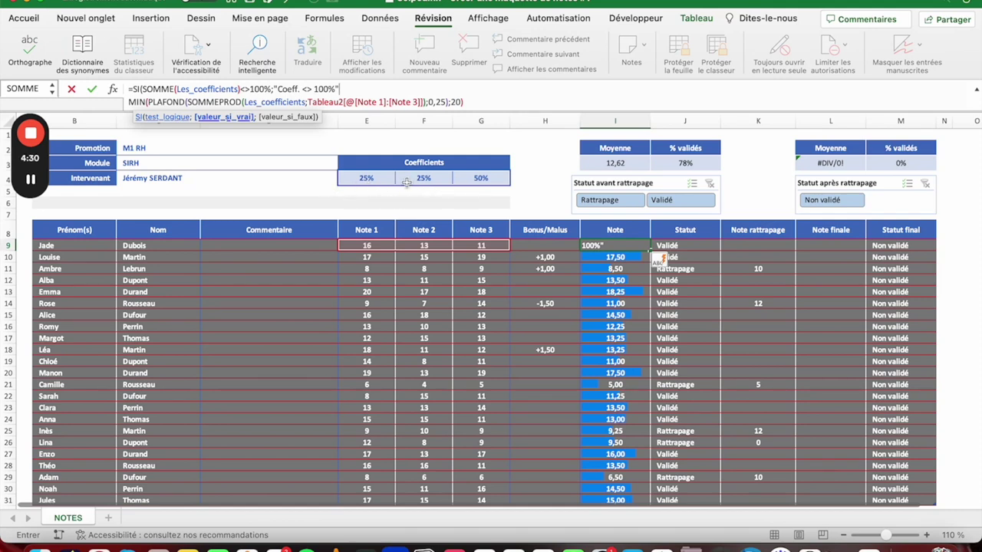
{"action": "type", "text": ";"}
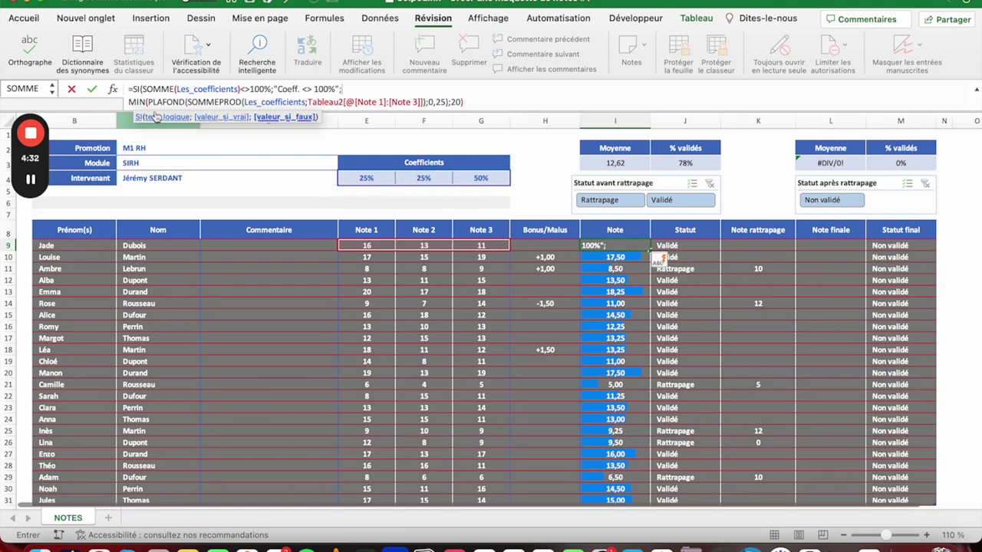
{"action": "left_click", "coordinate": [485, 101]}
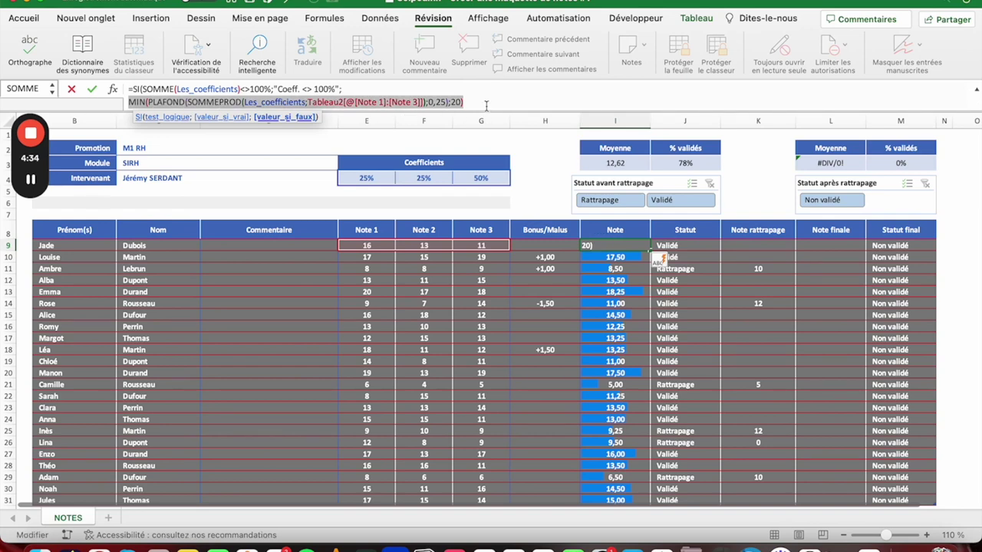
{"action": "type", "text": ")"}
{"action": "key", "text": "Return"}
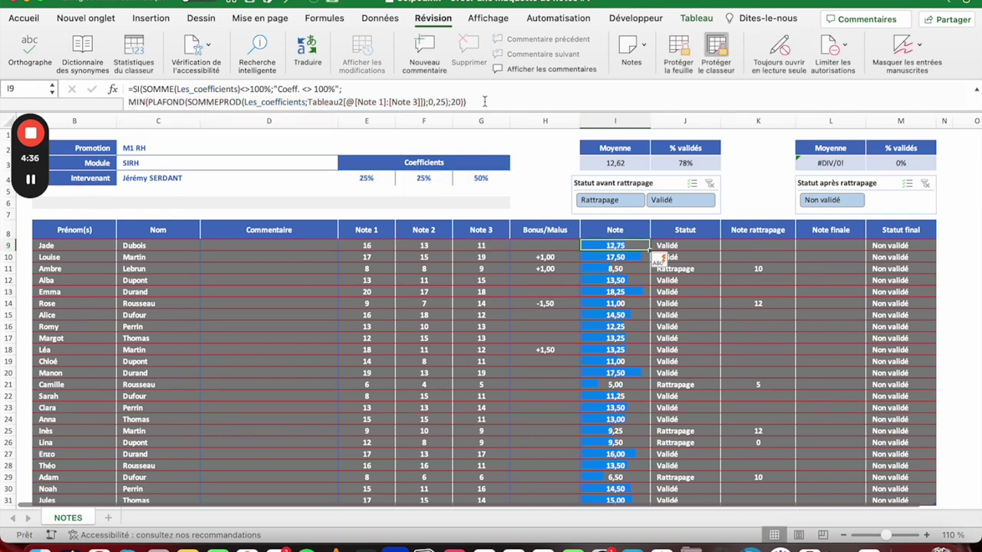
{"action": "left_click", "coordinate": [371, 180]}
{"action": "left_click", "coordinate": [177, 86]}
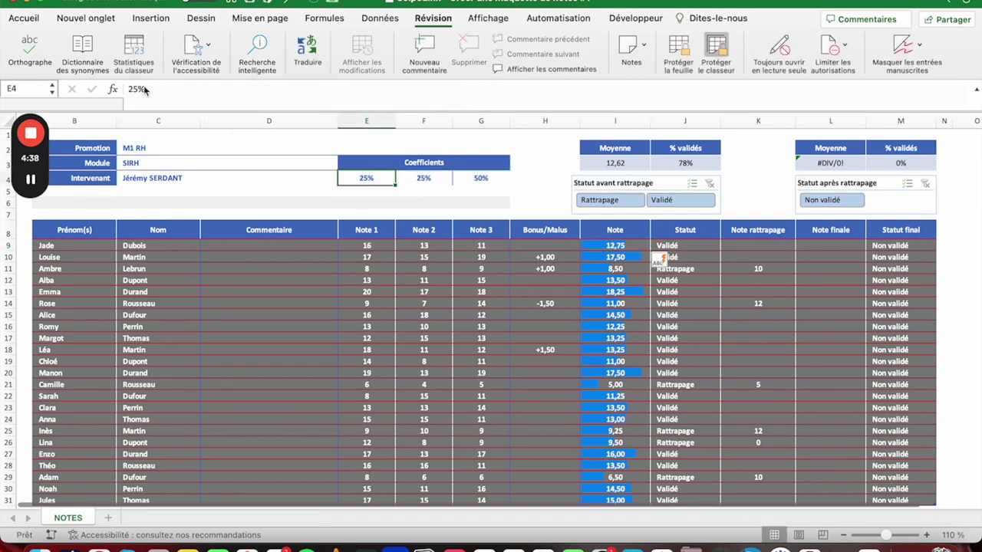
{"action": "key", "text": "BackSpace"}
{"action": "key", "text": "BackSpace"}
{"action": "type", "text": "6%"}
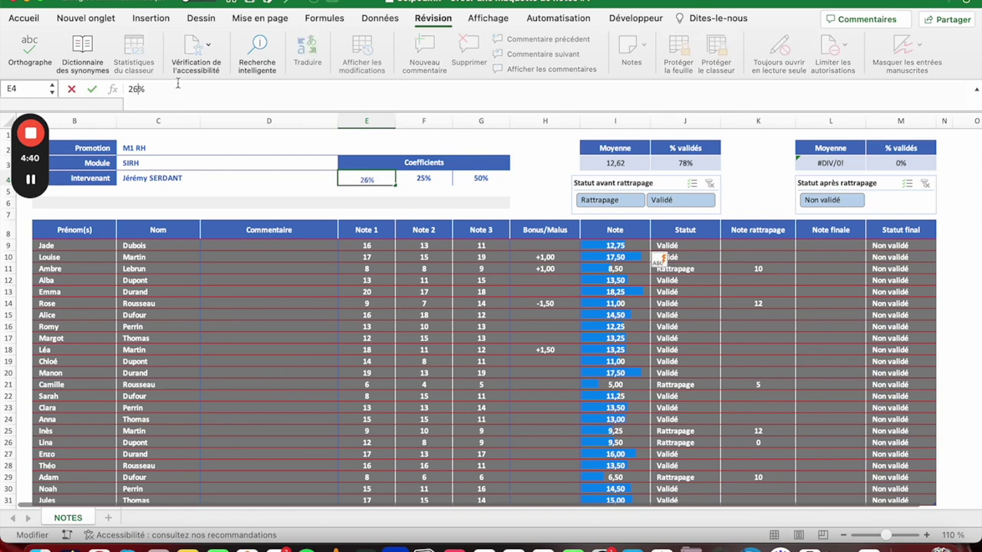
{"action": "key", "text": "Return"}
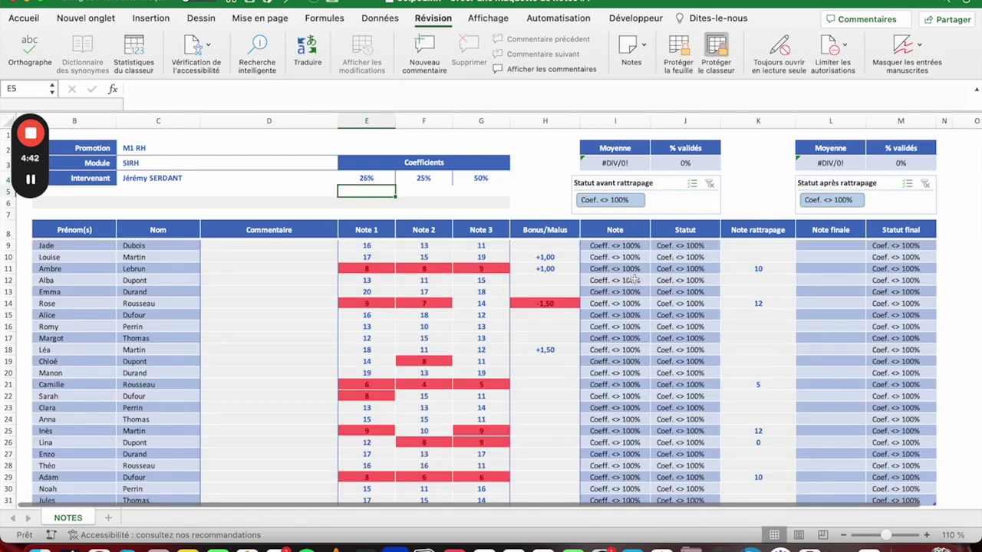
{"action": "key", "text": "super+z"}
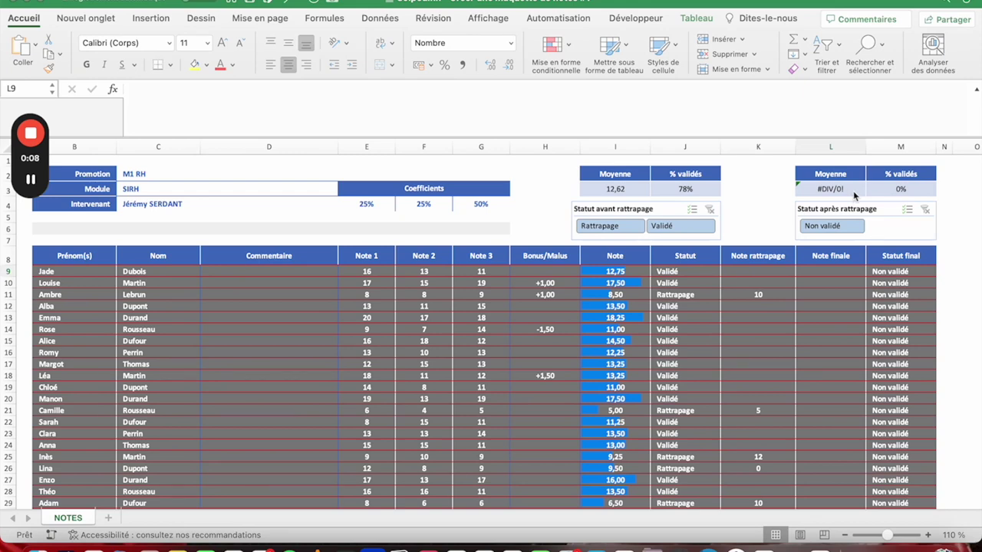
Step: Start an SI.CONDITIONS formula in the Note finale cell L9
{"action": "left_click", "coordinate": [821, 270]}
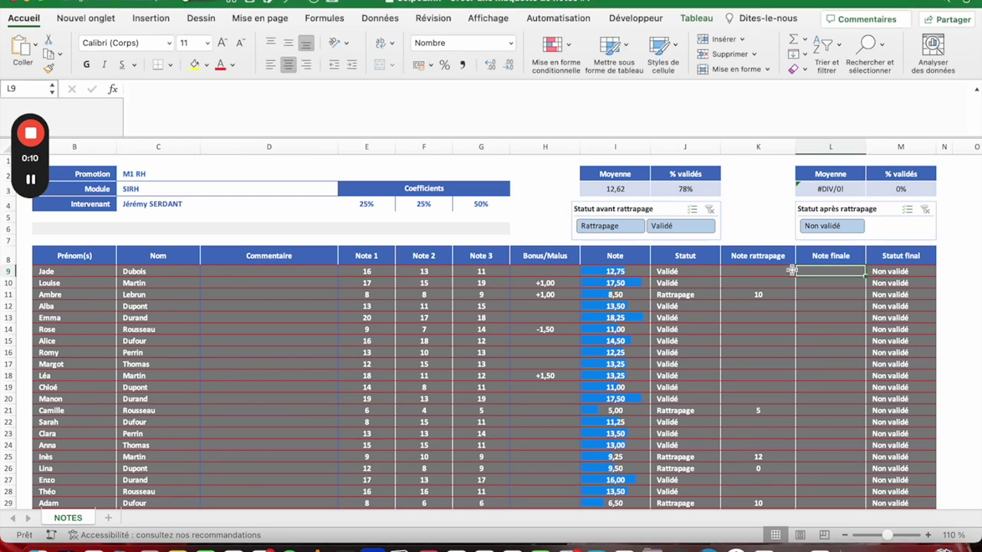
{"action": "type", "text": "=SI."}
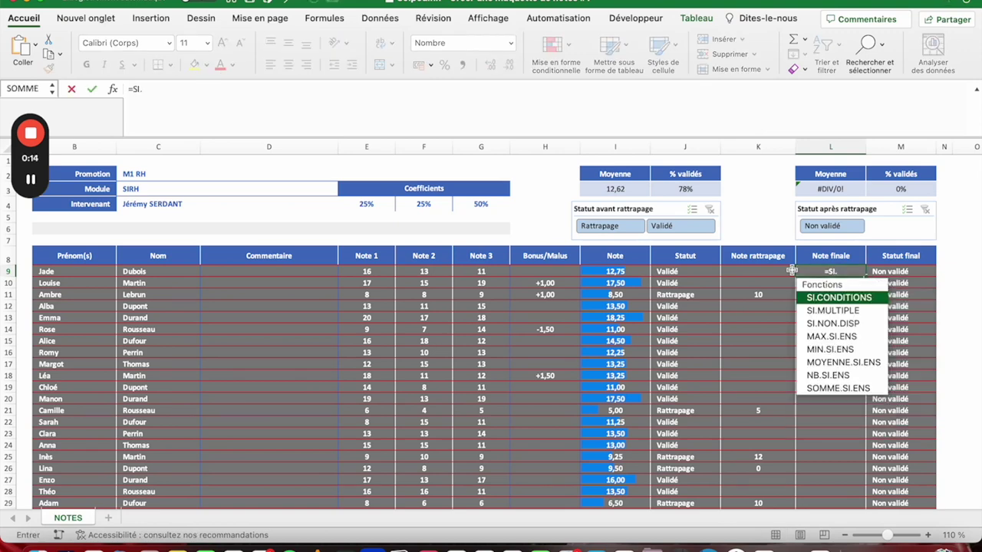
{"action": "key", "text": "Tab"}
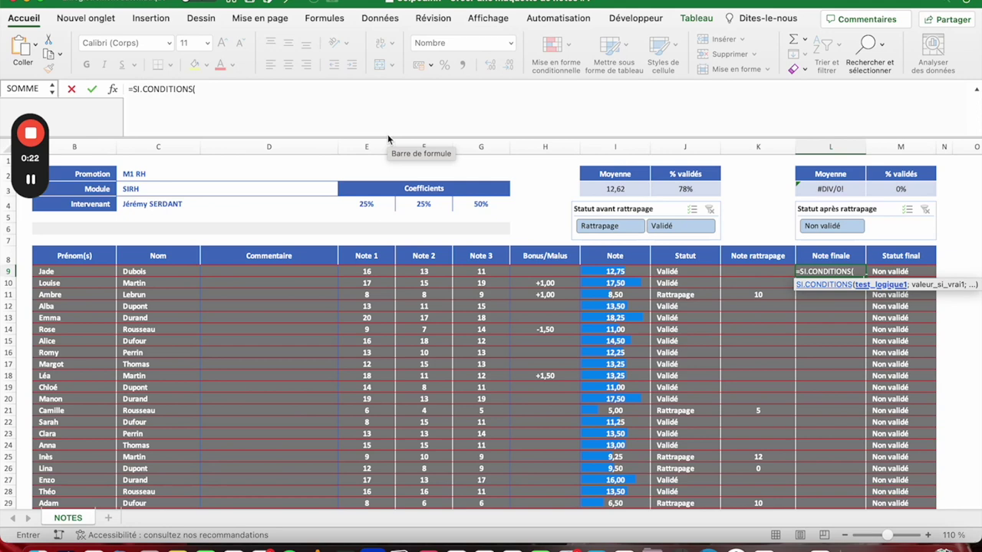
{"action": "left_click", "coordinate": [333, 92]}
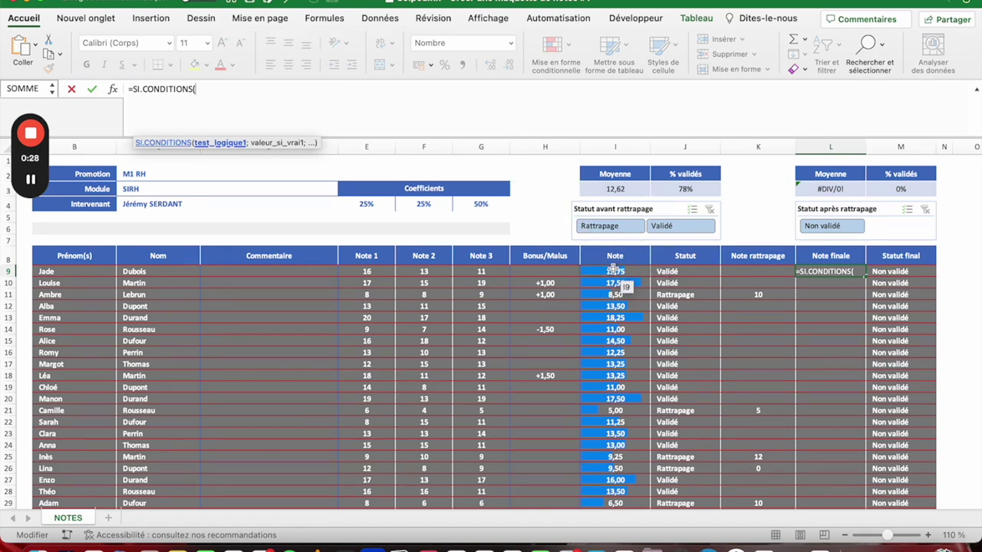
{"action": "left_click", "coordinate": [379, 203]}
{"action": "left_click_drag", "start_coordinate": [379, 203], "coordinate": [461, 204]}
{"action": "key", "text": "BackSpace"}
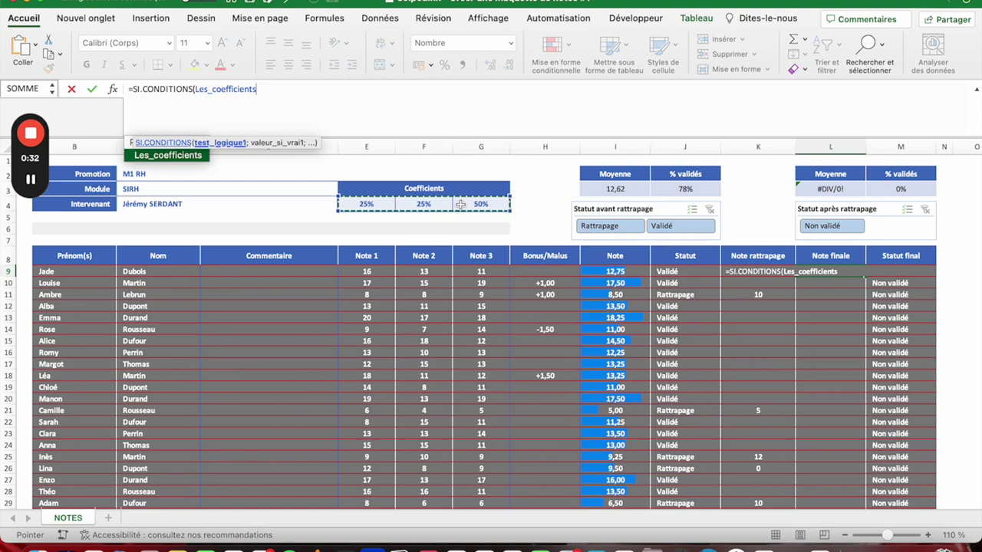
{"action": "key", "text": "BackSpace"}
{"action": "key", "text": "BackSpace"}
{"action": "key", "text": "BackSpace"}
{"action": "key", "text": "BackSpace"}
{"action": "key", "text": "BackSpace"}
{"action": "key", "text": "BackSpace"}
{"action": "key", "text": "BackSpace"}
{"action": "key", "text": "BackSpace"}
{"action": "key", "text": "BackSpace"}
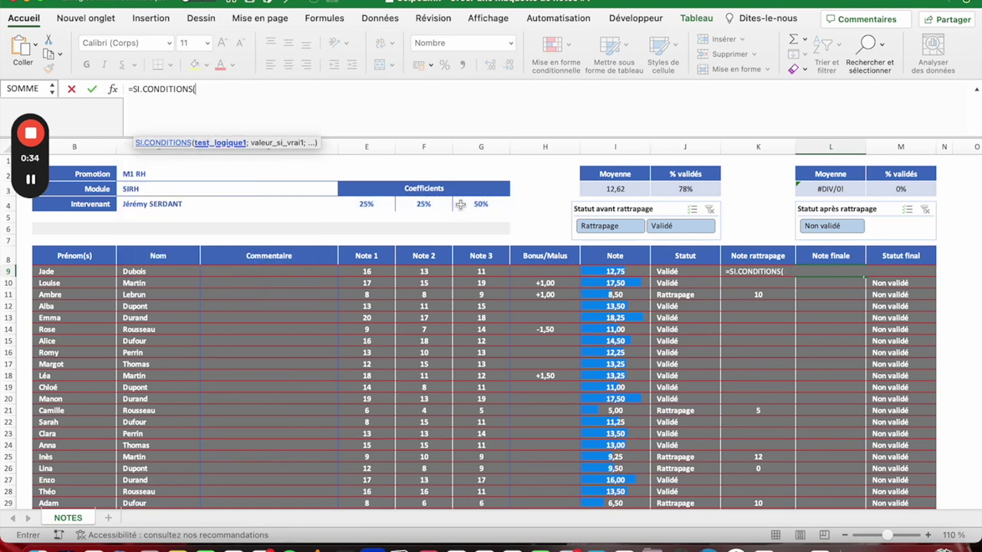
Step: Add the condition SOMME(Les_coefficients)<>100% returning "Coeff. <> 100%" and commit it
{"action": "type", "text": "somme"}
{"action": "key", "text": "Tab"}
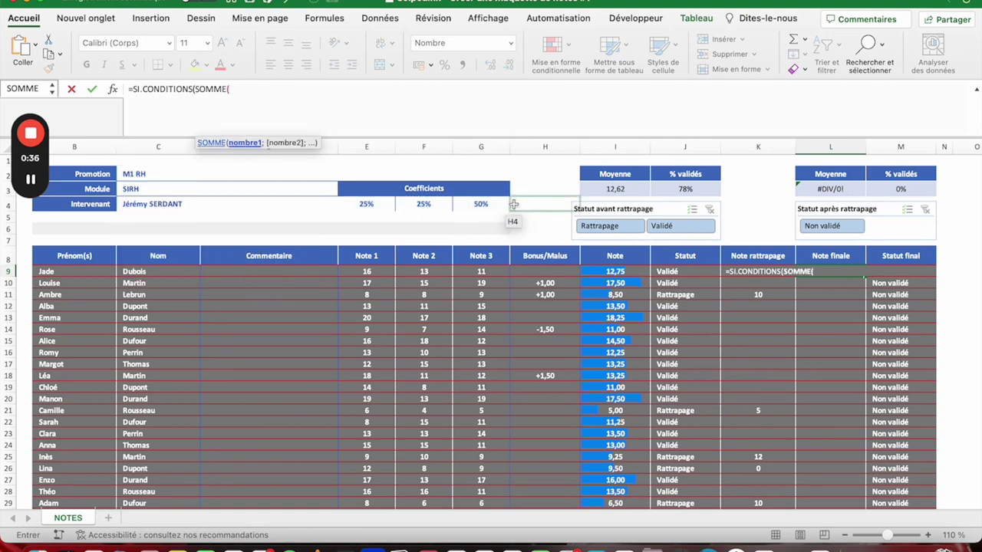
{"action": "type", "text": "Les"}
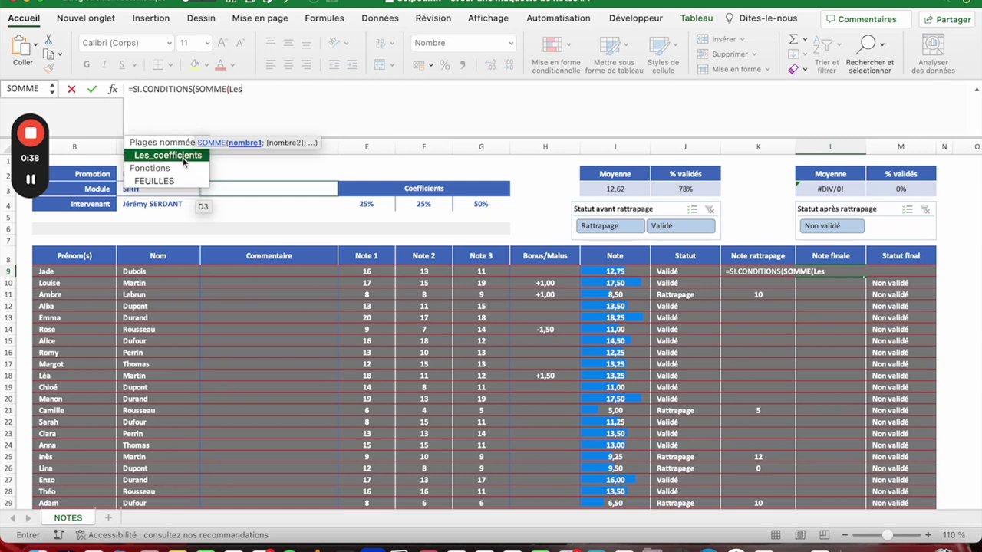
{"action": "double_click", "coordinate": [184, 157]}
{"action": "type", "text": ")"}
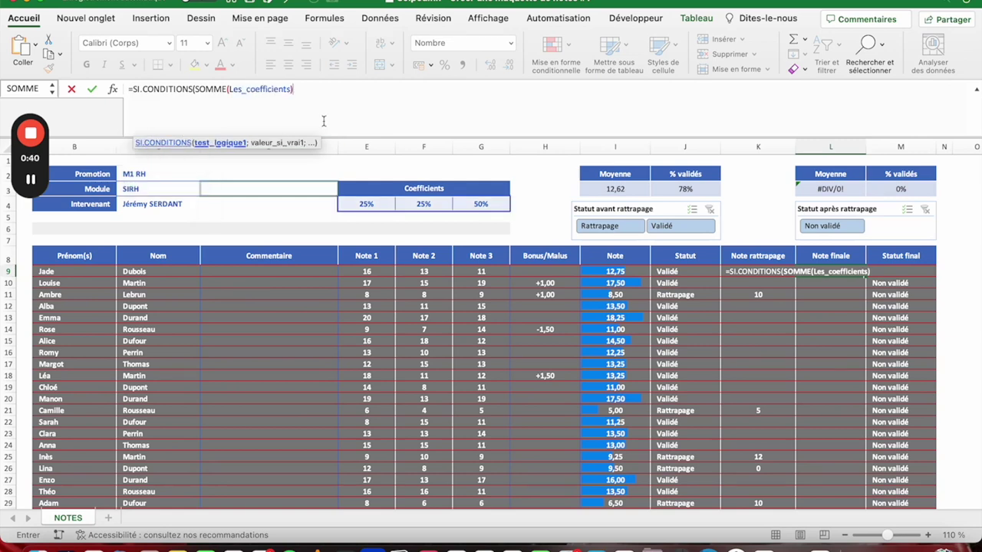
{"action": "type", "text": "<>100%;\"C"}
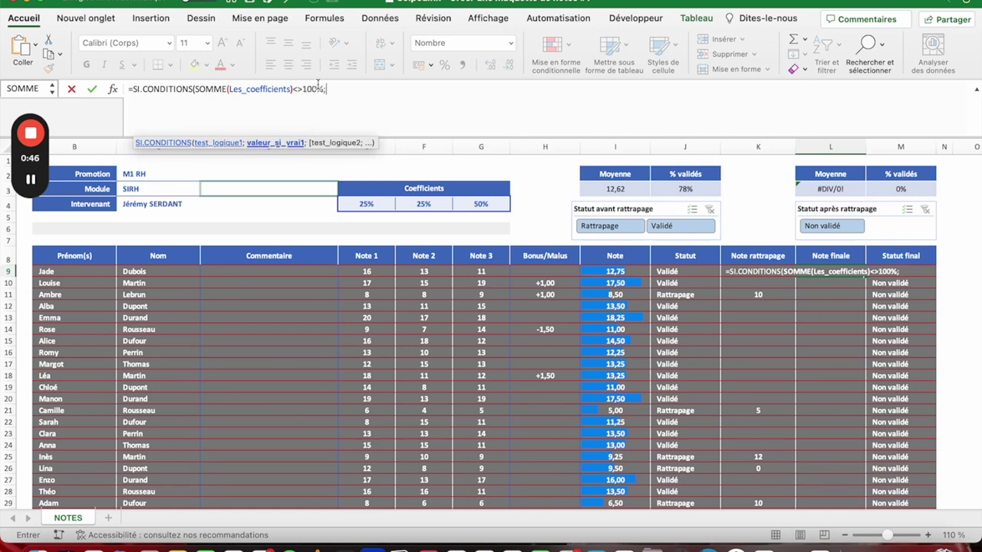
{"action": "type", "text": "oeff."}
{"action": "type", "text": " <>"}
{"action": "type", "text": " 100%\""}
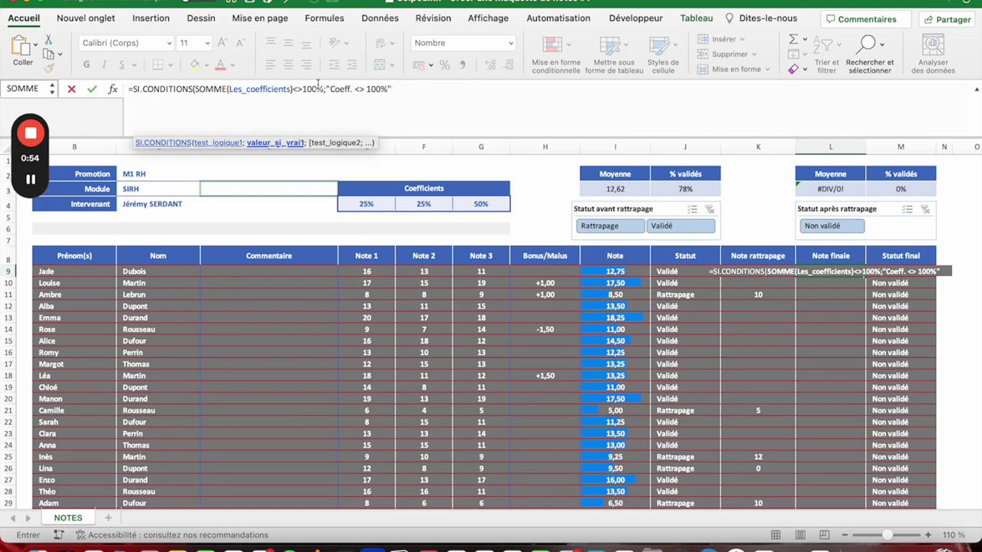
{"action": "type", "text": ";"}
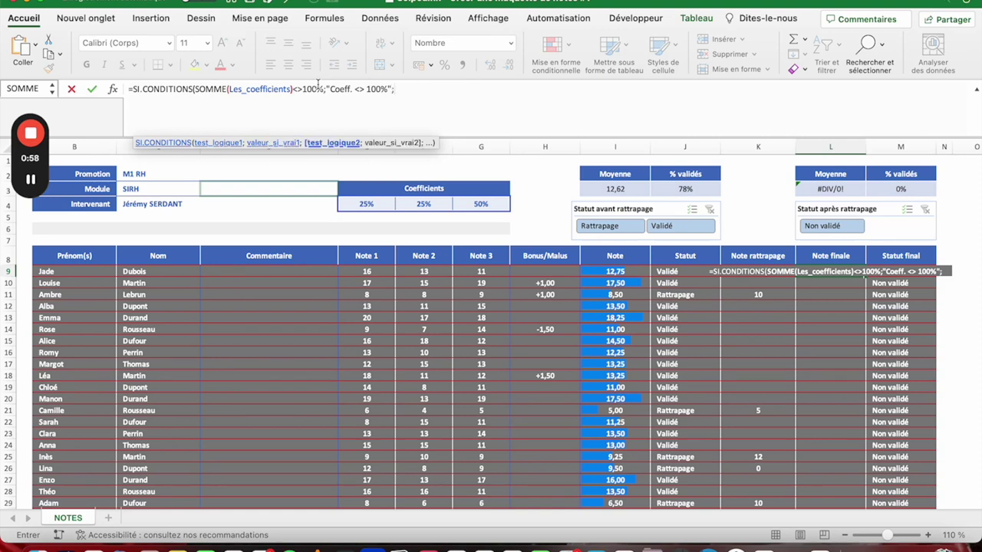
{"action": "key", "text": "BackSpace"}
{"action": "type", "text": ")"}
{"action": "key", "text": "Return"}
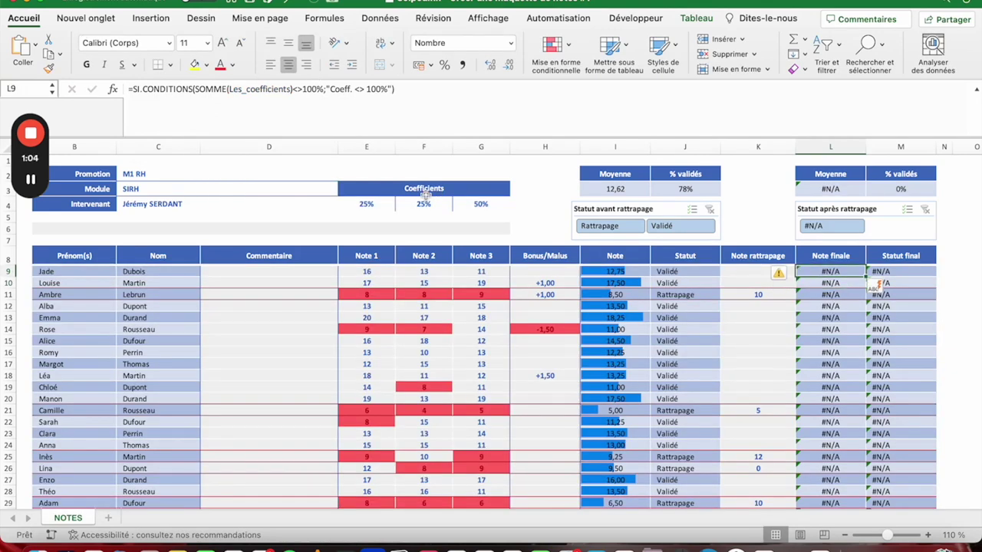
Step: Test the check by setting the Note 1 coefficient to 45%, then undo back to 25%
{"action": "left_click", "coordinate": [383, 207]}
{"action": "type", "text": "45"}
{"action": "key", "text": "Return"}
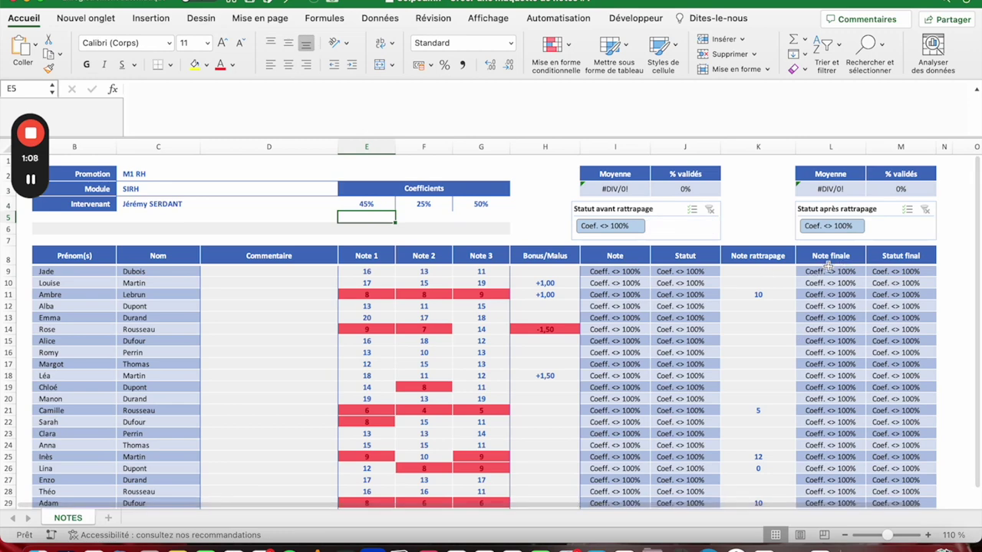
{"action": "key", "text": "super+z"}
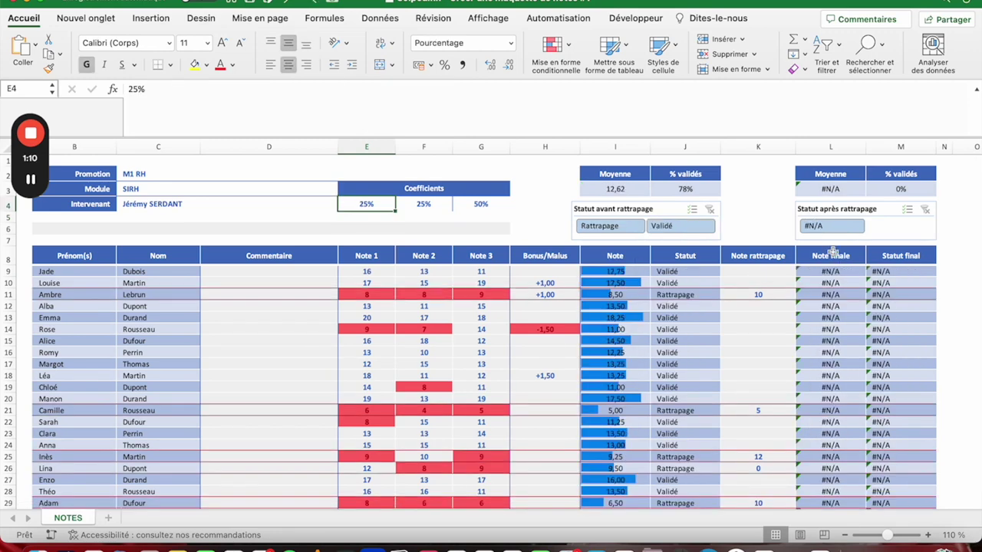
Step: Reopen the L9 formula and replace its closing parenthesis with a separator for another condition
{"action": "left_click", "coordinate": [824, 271]}
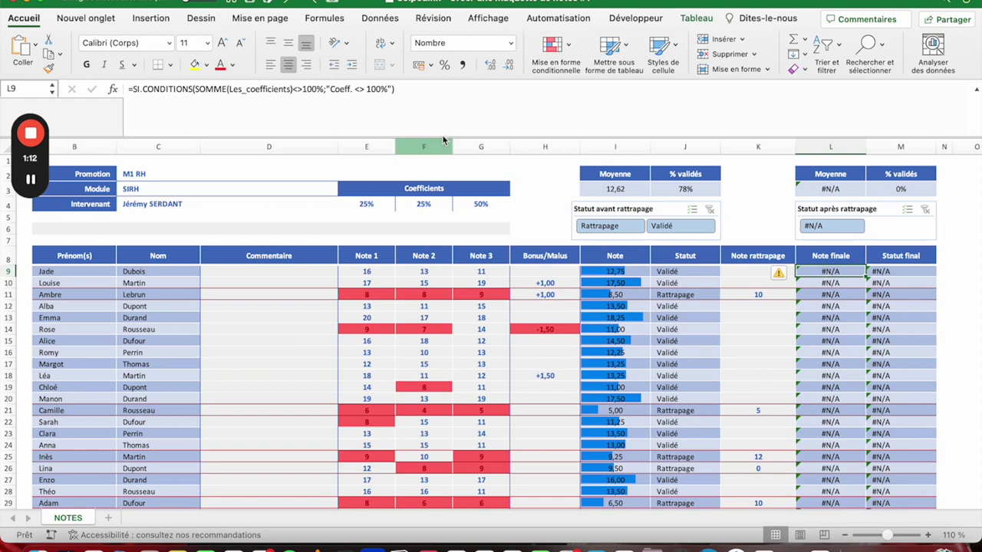
{"action": "left_click", "coordinate": [404, 89]}
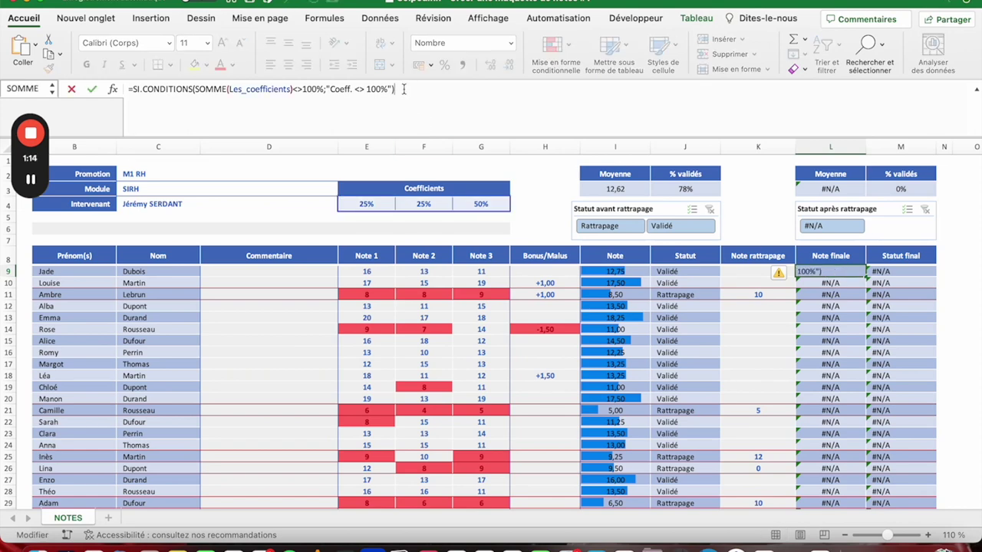
{"action": "key", "text": "BackSpace"}
{"action": "type", "text": ";"}
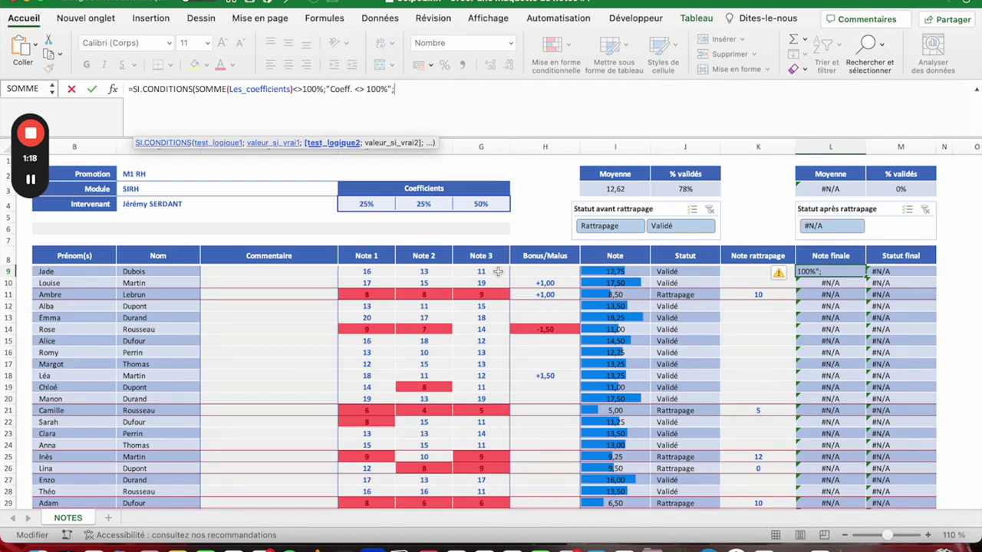
{"action": "left_click", "coordinate": [604, 271]}
{"action": "type", "text": ">=10"}
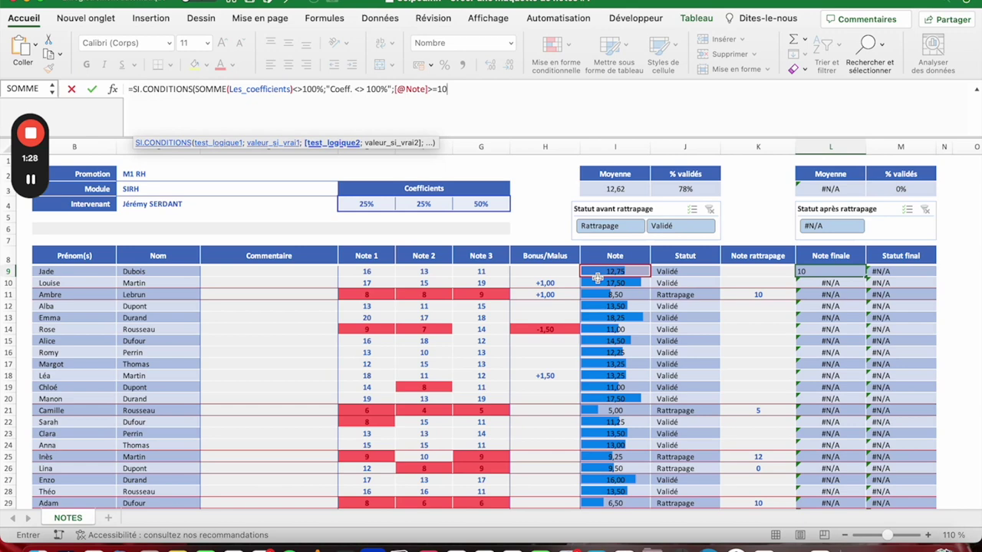
{"action": "type", "text": ";"}
{"action": "left_click", "coordinate": [595, 270]}
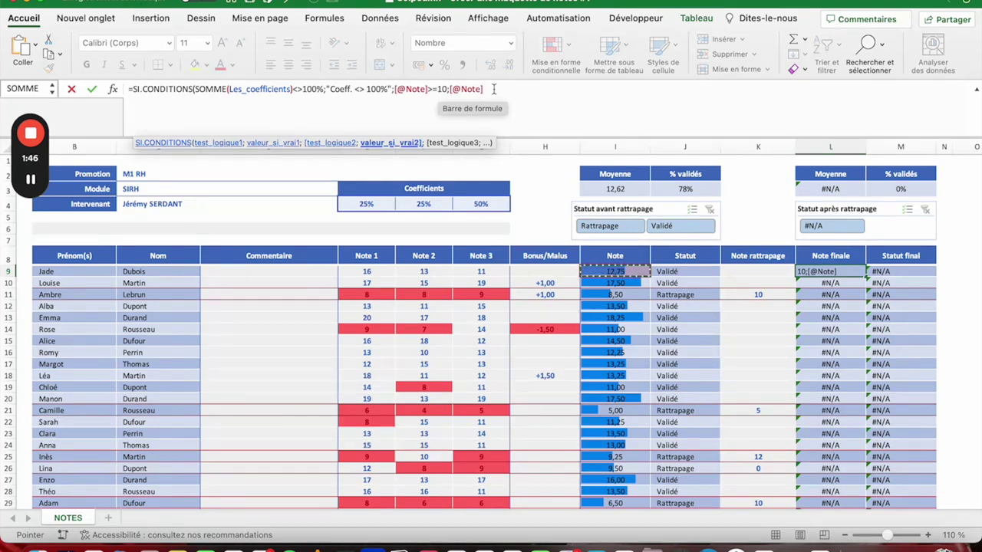
{"action": "type", "text": ";"}
{"action": "left_click", "coordinate": [395, 89]}
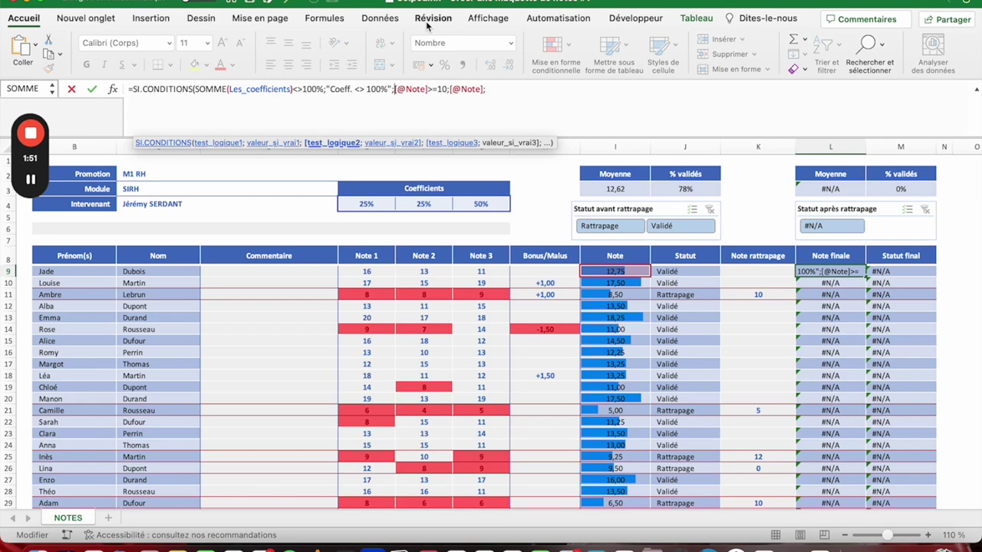
{"action": "key", "text": "alt+Return"}
{"action": "left_click", "coordinate": [236, 108]}
{"action": "key", "text": "alt+Return"}
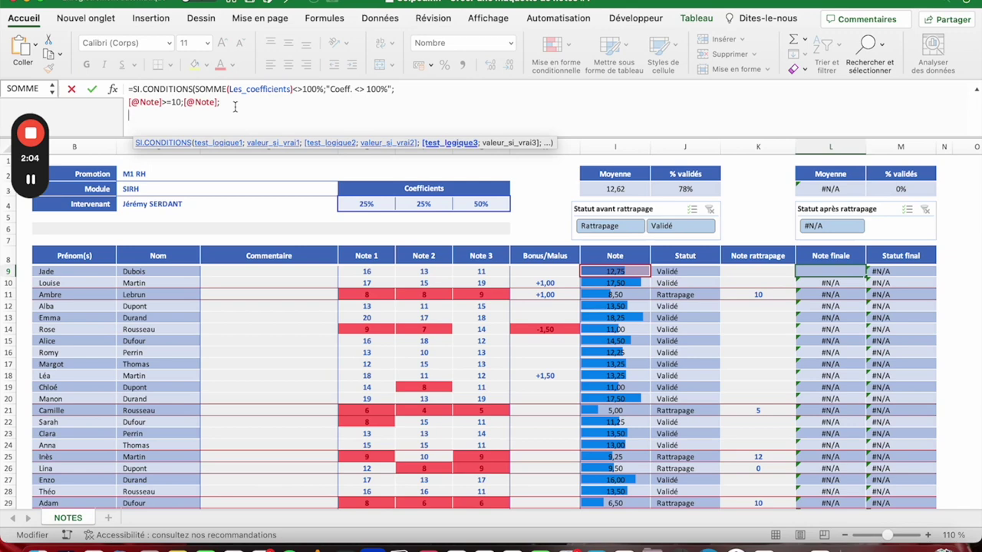
{"action": "type", "text": "VRAI"}
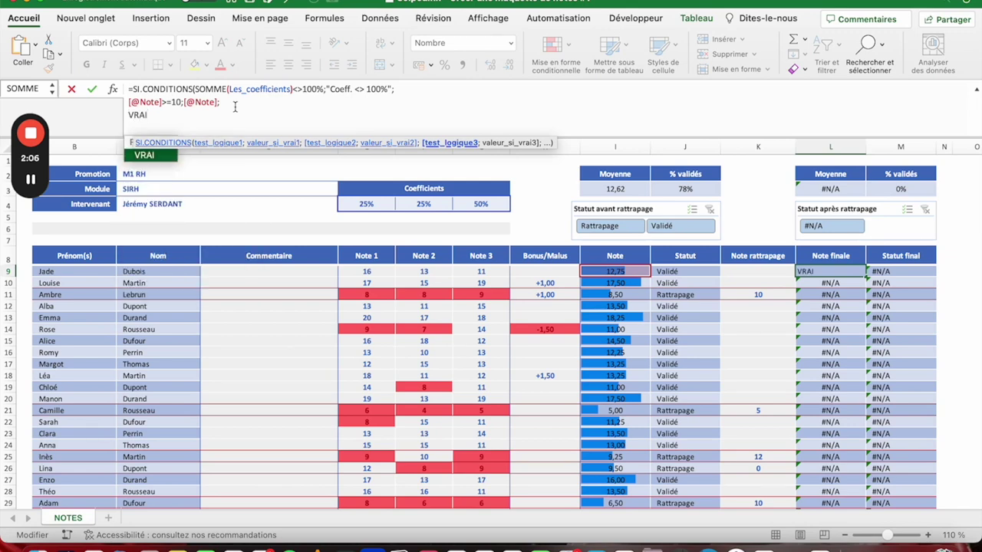
{"action": "type", "text": ";"}
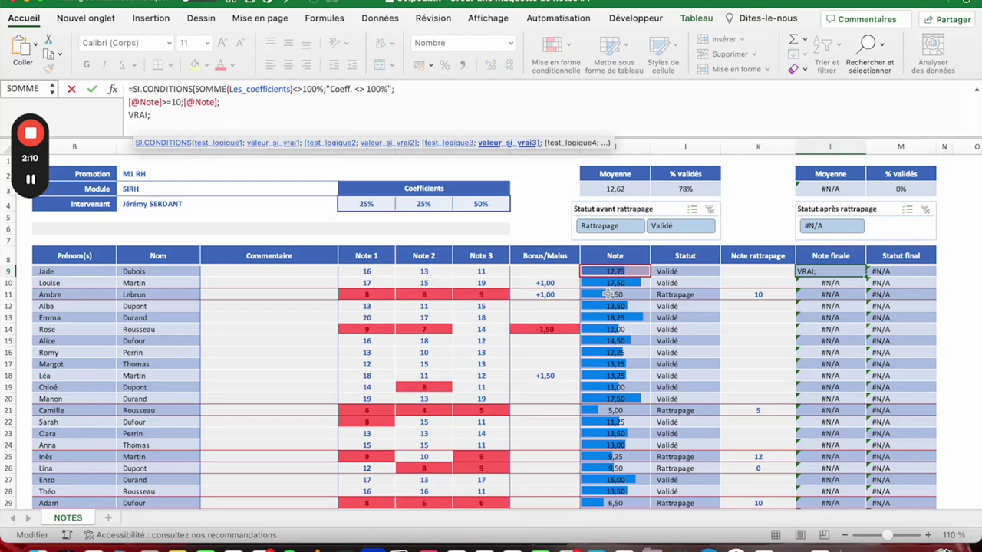
{"action": "type", "text": "MAX("}
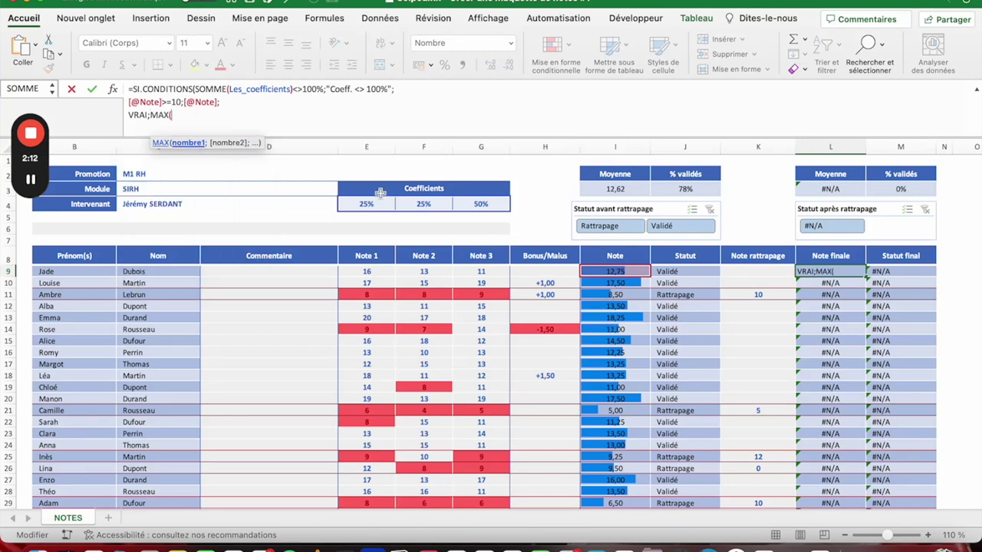
{"action": "left_click", "coordinate": [616, 271]}
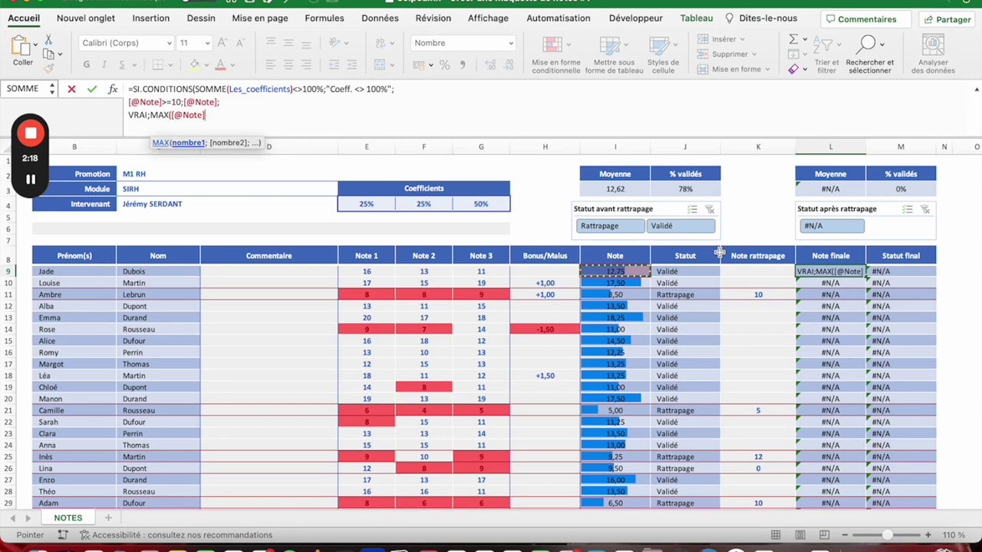
{"action": "type", "text": ";"}
{"action": "left_click", "coordinate": [766, 272]}
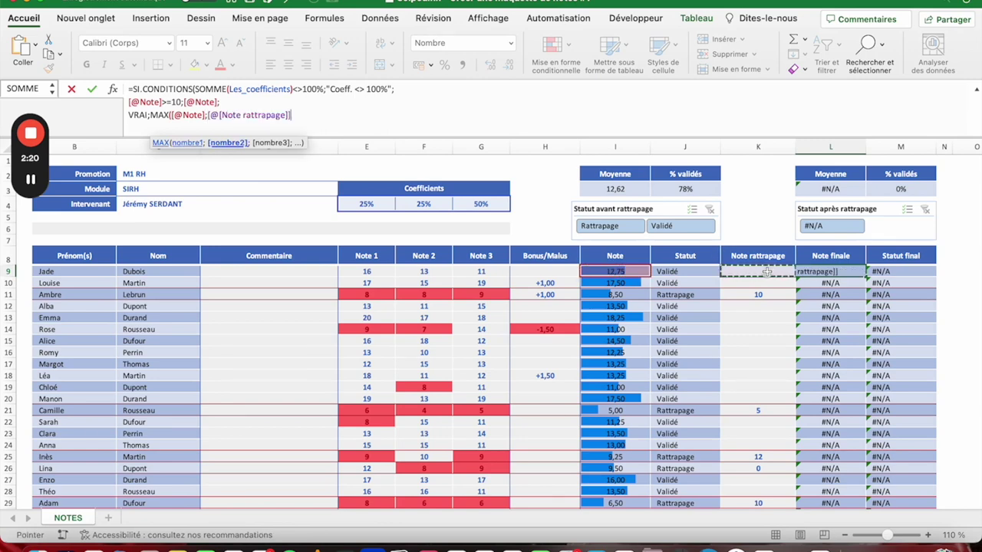
{"action": "type", "text": ")"}
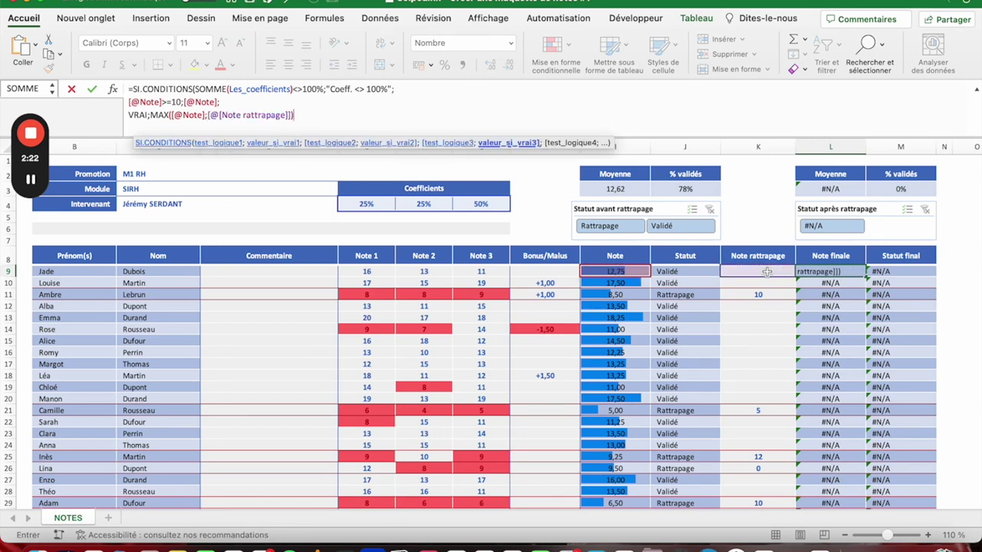
{"action": "type", "text": ")"}
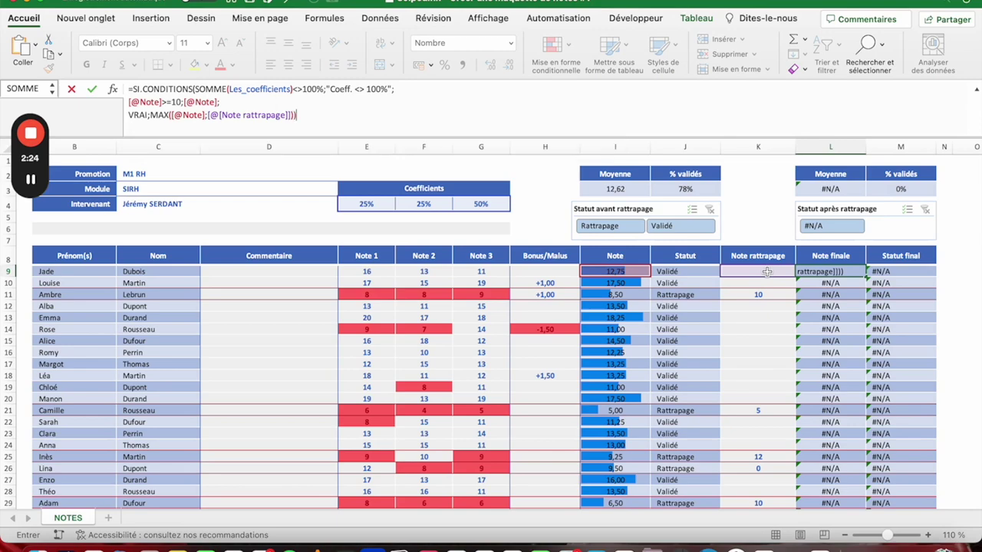
{"action": "key", "text": "Return"}
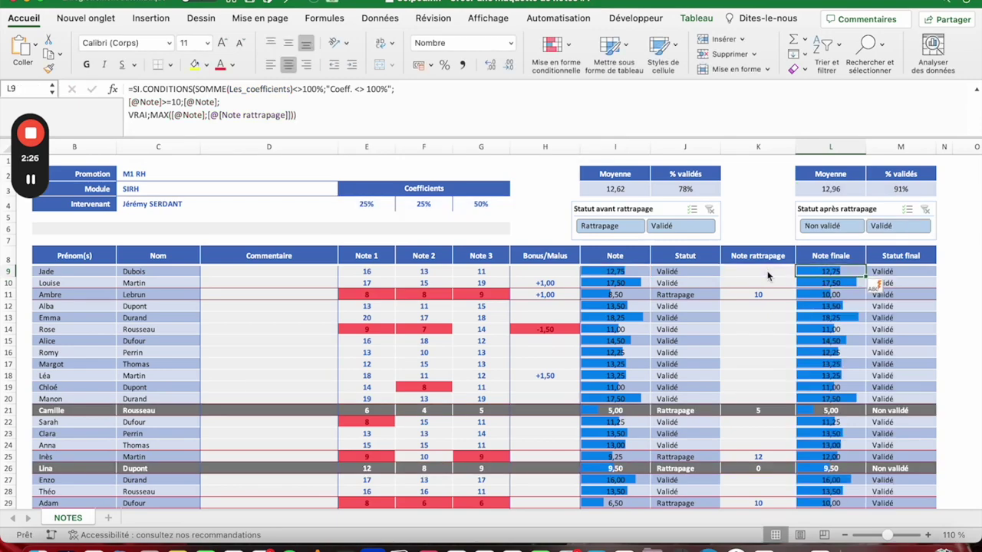
{"action": "scroll", "coordinate": [780, 352], "scroll_direction": "right", "scroll_amount": 3}
{"action": "scroll", "coordinate": [781, 353], "scroll_direction": "down", "scroll_amount": 2}
{"action": "scroll", "coordinate": [781, 353], "scroll_direction": "right", "scroll_amount": 2}
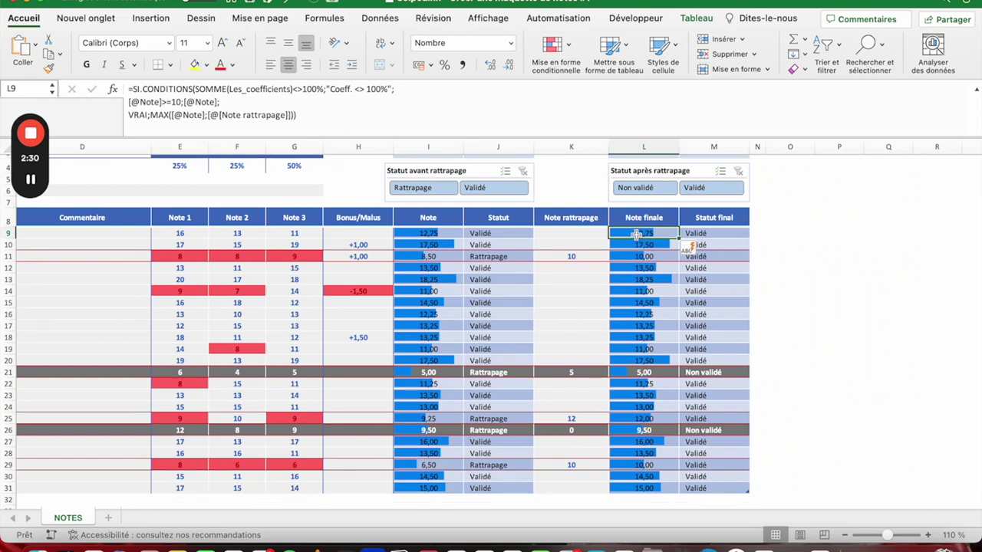
{"action": "key", "text": "Down"}
{"action": "left_click", "coordinate": [616, 253]}
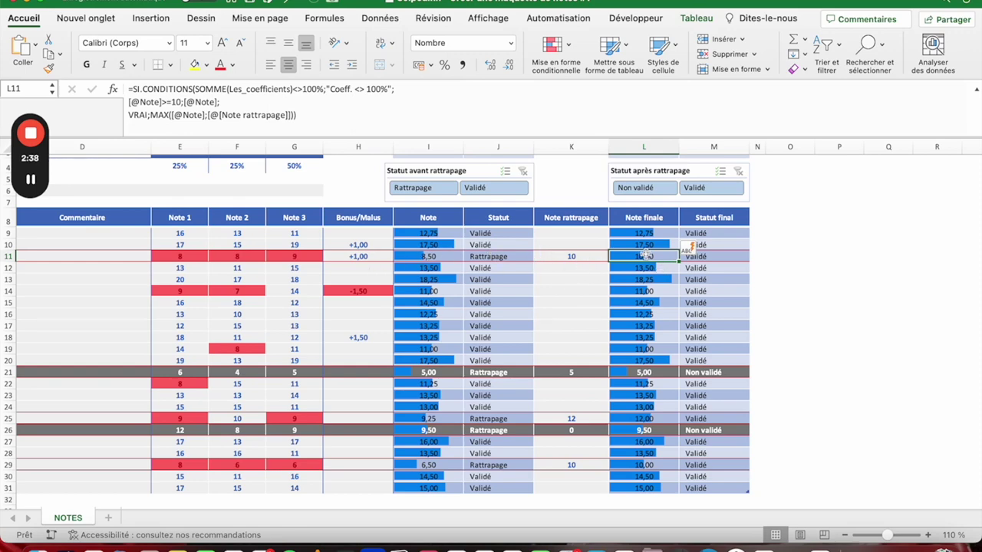
{"action": "scroll", "coordinate": [605, 306], "scroll_direction": "down", "scroll_amount": 3}
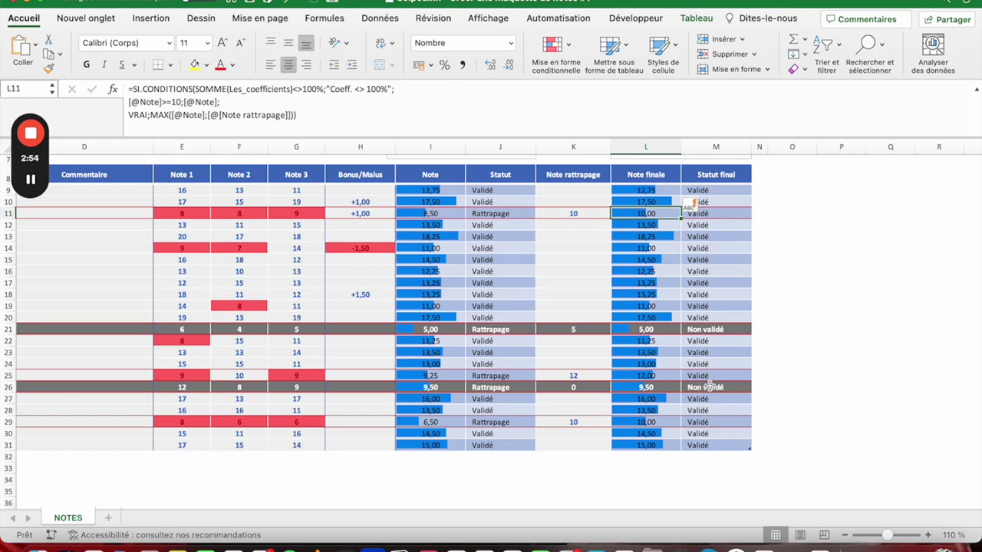
{"action": "scroll", "coordinate": [709, 387], "scroll_direction": "up", "scroll_amount": 5}
{"action": "scroll", "coordinate": [690, 368], "scroll_direction": "left", "scroll_amount": 3}
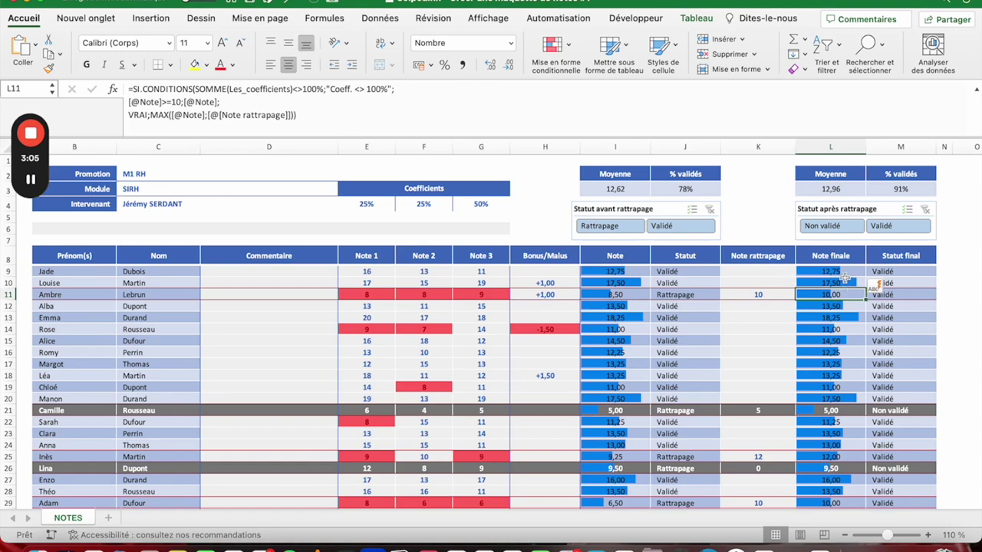
{"action": "left_click", "coordinate": [843, 274]}
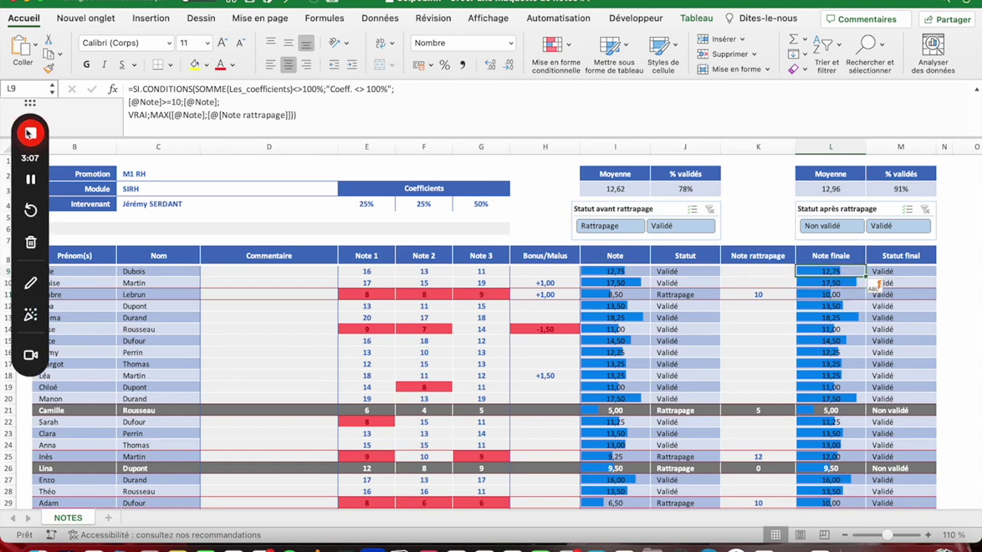